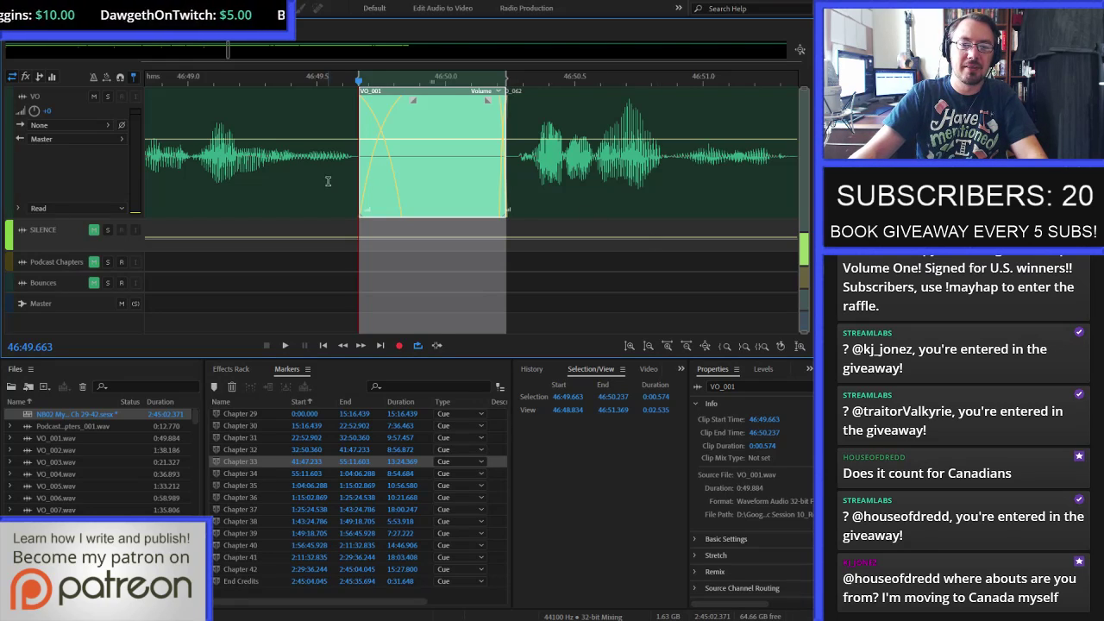
- Play back the VO track from about 46:49.3 to 46:58.9, listening for stray noises between phrases
{"action": "left_click", "coordinate": [272, 180]}
{"action": "key", "text": "space"}
{"action": "scroll", "coordinate": [276, 182], "scroll_direction": "down", "scroll_amount": 2}
{"action": "key", "text": "minus"}
{"action": "key", "text": "minus"}
{"action": "key", "text": "minus"}
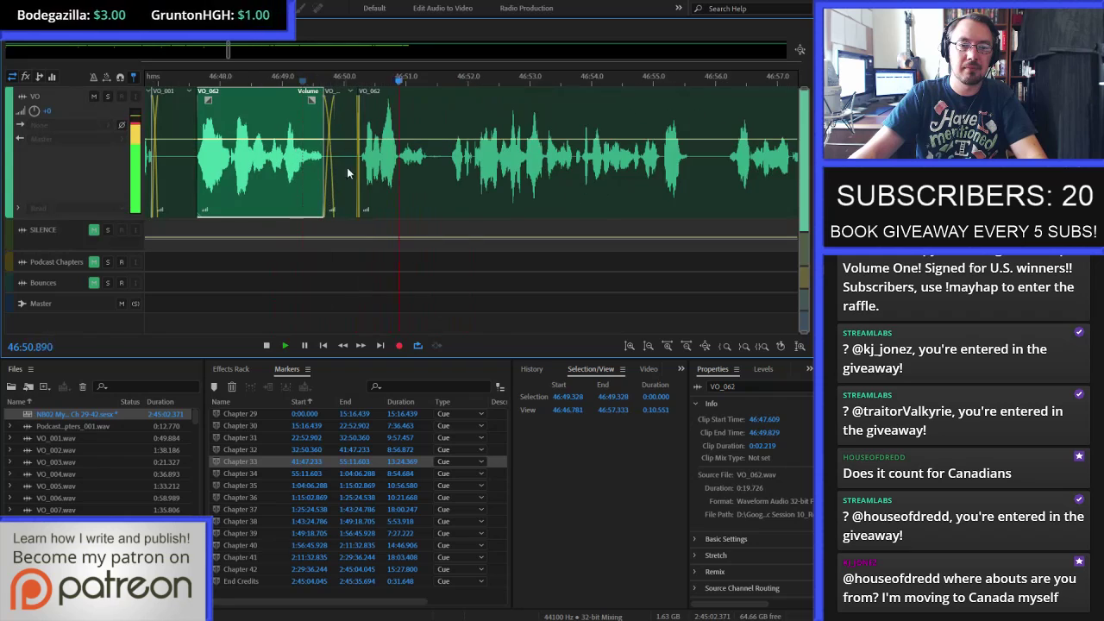
{"action": "scroll", "coordinate": [558, 168], "scroll_direction": "up", "scroll_amount": 2}
{"action": "scroll", "coordinate": [387, 161], "scroll_direction": "down", "scroll_amount": 2}
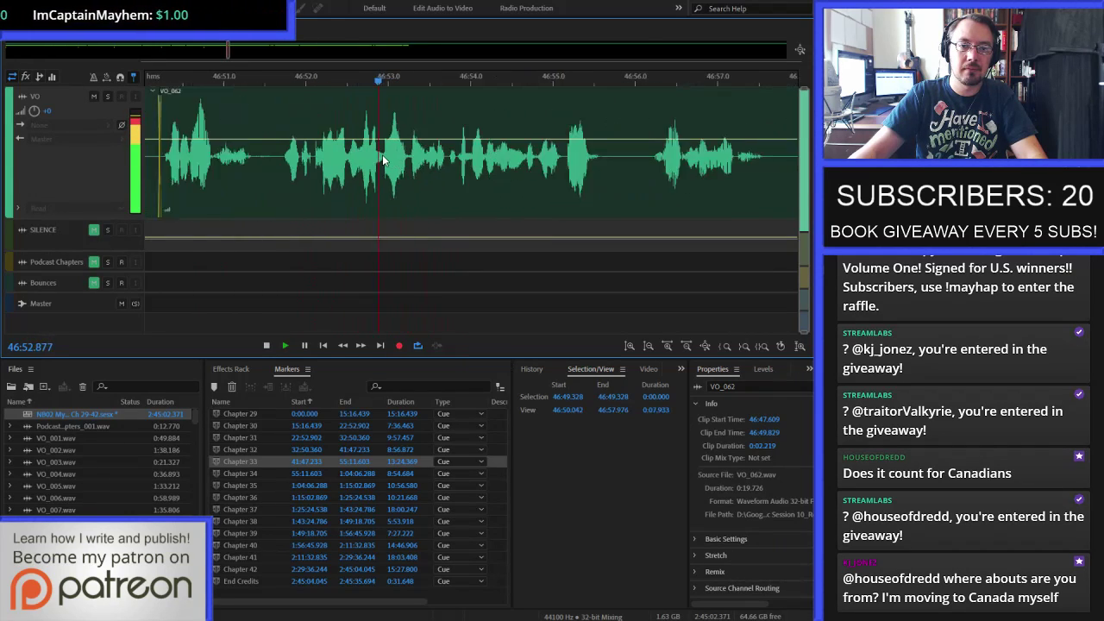
{"action": "scroll", "coordinate": [564, 162], "scroll_direction": "up", "scroll_amount": 2}
{"action": "scroll", "coordinate": [357, 158], "scroll_direction": "down", "scroll_amount": 2}
{"action": "scroll", "coordinate": [552, 161], "scroll_direction": "up", "scroll_amount": 1}
{"action": "scroll", "coordinate": [362, 160], "scroll_direction": "down", "scroll_amount": 1}
{"action": "scroll", "coordinate": [508, 161], "scroll_direction": "up", "scroll_amount": 1}
{"action": "key", "text": "equal"}
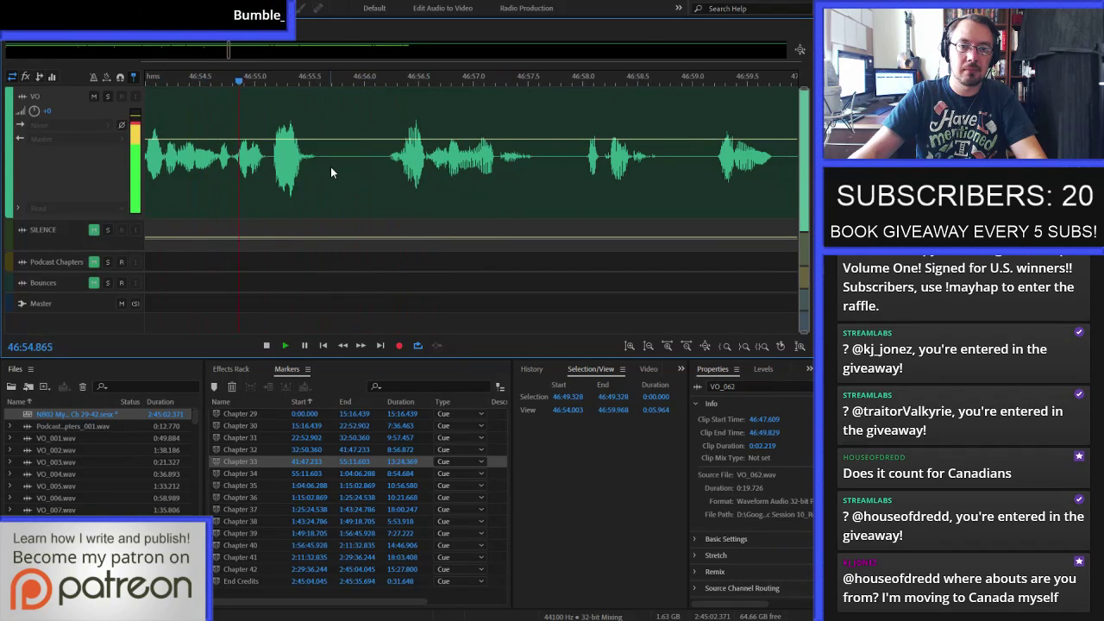
{"action": "key", "text": "equal"}
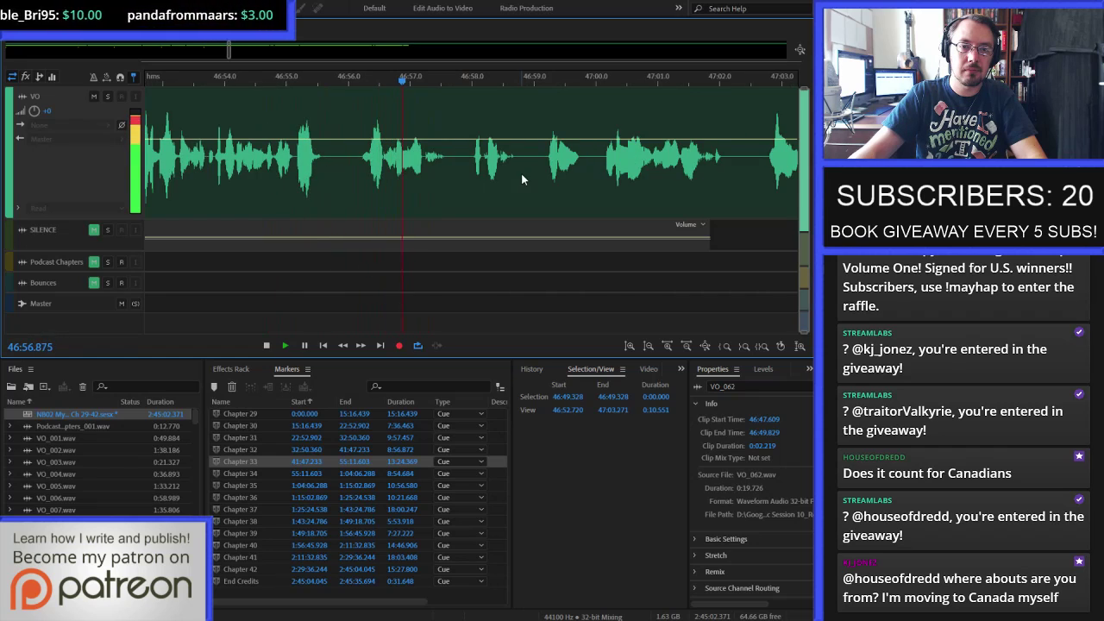
{"action": "key", "text": "equal"}
{"action": "key", "text": "space"}
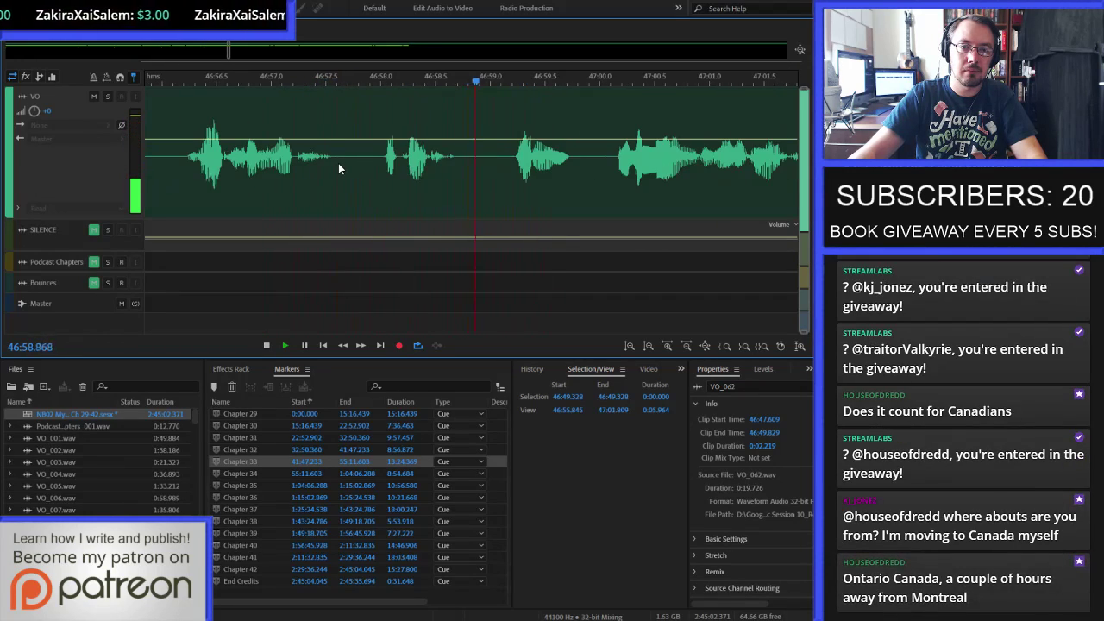
- Replace the pause at about 46:58.7 to 46:59.2 on the VO track with a crossfaded piece of clean silence
{"action": "left_click_drag", "start_coordinate": [409, 155], "coordinate": [506, 161]}
{"action": "key", "text": "Delete"}
{"action": "left_click", "coordinate": [397, 161]}
{"action": "left_click_drag", "start_coordinate": [397, 161], "coordinate": [505, 166]}
{"action": "left_click", "coordinate": [476, 225]}
{"action": "left_click", "coordinate": [429, 181]}
{"action": "key", "text": "ctrl+v"}
- Play back the VO track from about 46:58.0 to 47:28, checking the patched pause and the following narration for noises
{"action": "left_click", "coordinate": [276, 179]}
{"action": "key", "text": "space"}
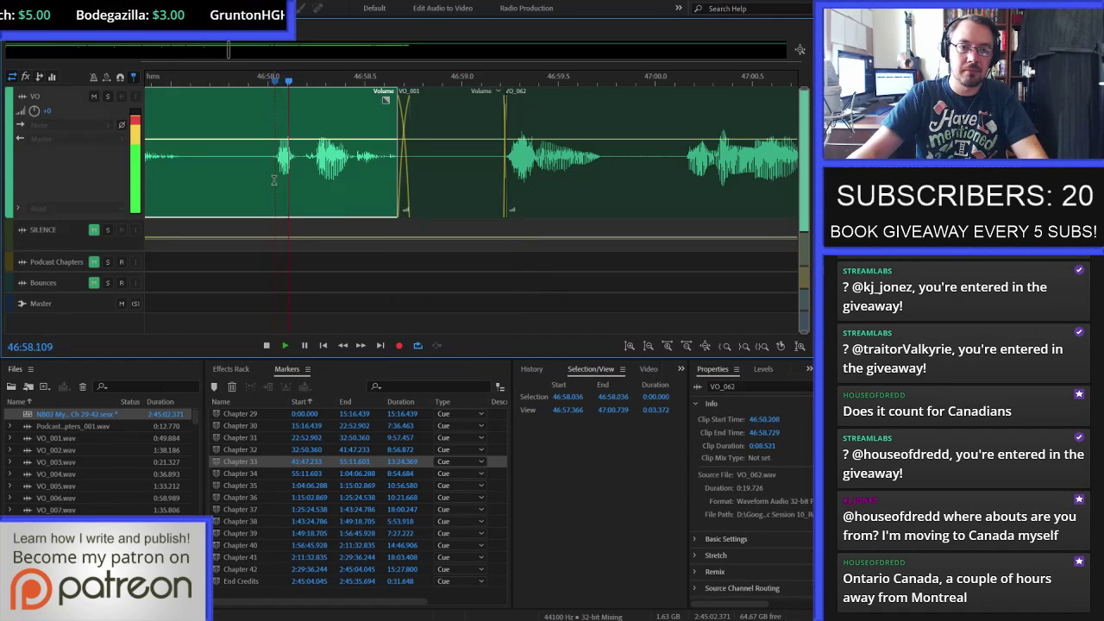
{"action": "scroll", "coordinate": [267, 183], "scroll_direction": "down", "scroll_amount": 3}
{"action": "scroll", "coordinate": [436, 182], "scroll_direction": "up", "scroll_amount": 1}
{"action": "scroll", "coordinate": [332, 178], "scroll_direction": "down", "scroll_amount": 2}
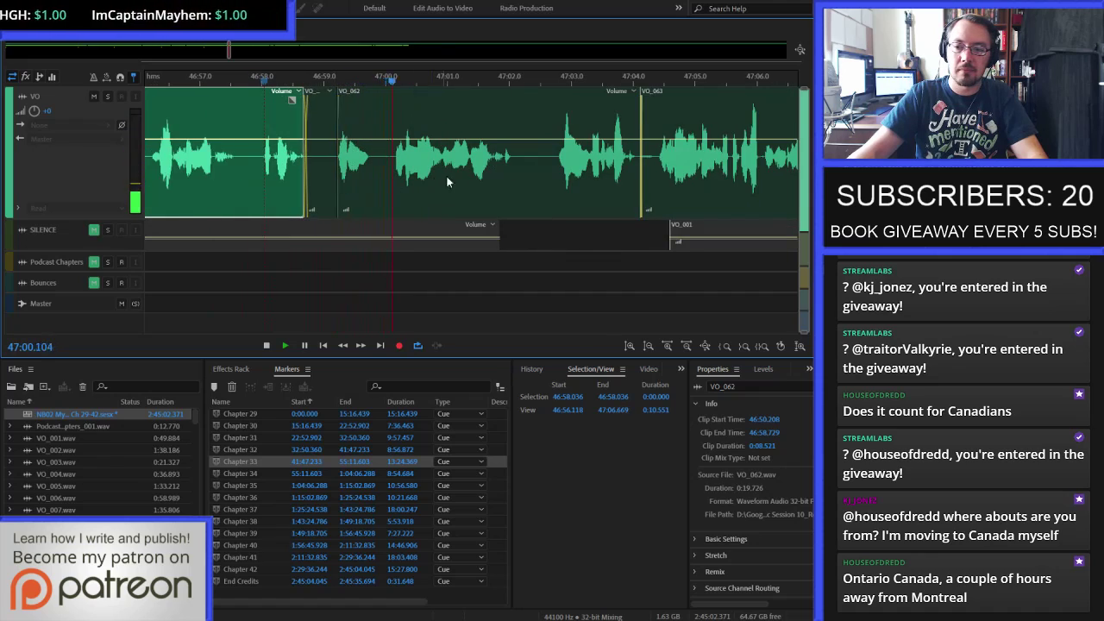
{"action": "scroll", "coordinate": [478, 172], "scroll_direction": "up", "scroll_amount": 1}
{"action": "scroll", "coordinate": [397, 170], "scroll_direction": "up", "scroll_amount": 1}
{"action": "scroll", "coordinate": [299, 168], "scroll_direction": "down", "scroll_amount": 1}
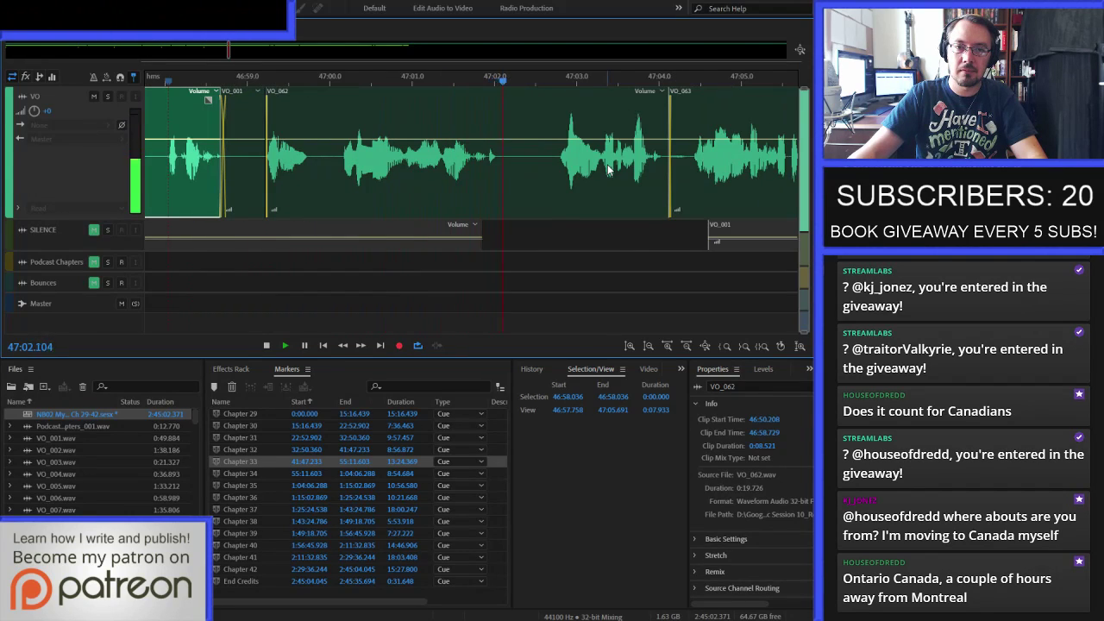
{"action": "scroll", "coordinate": [552, 164], "scroll_direction": "up", "scroll_amount": 4}
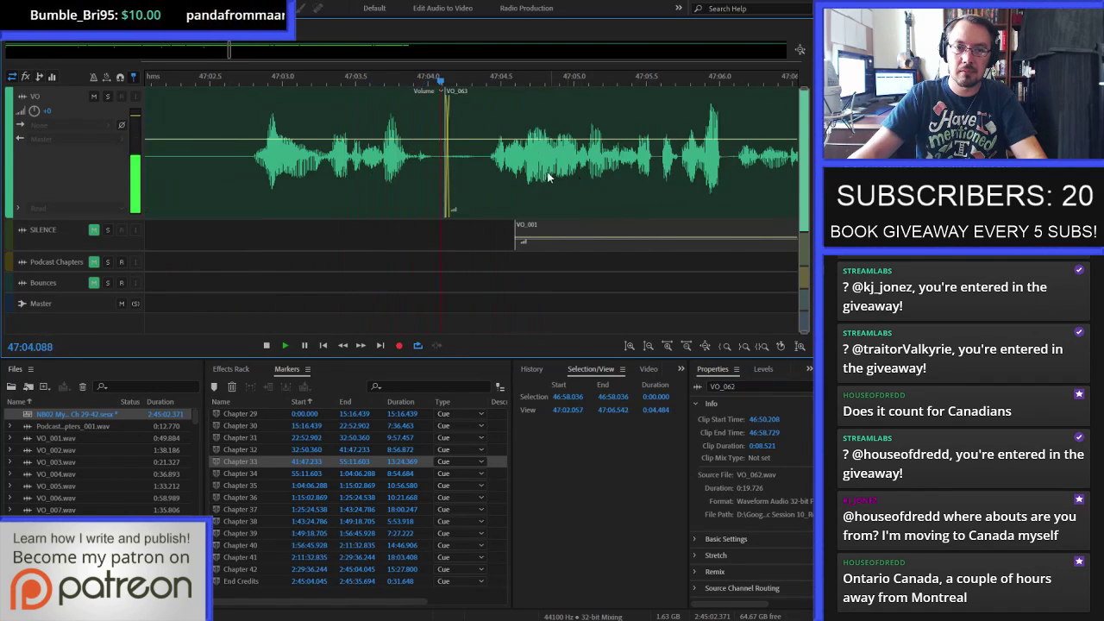
{"action": "scroll", "coordinate": [373, 176], "scroll_direction": "down", "scroll_amount": 2}
{"action": "scroll", "coordinate": [372, 173], "scroll_direction": "down", "scroll_amount": 1}
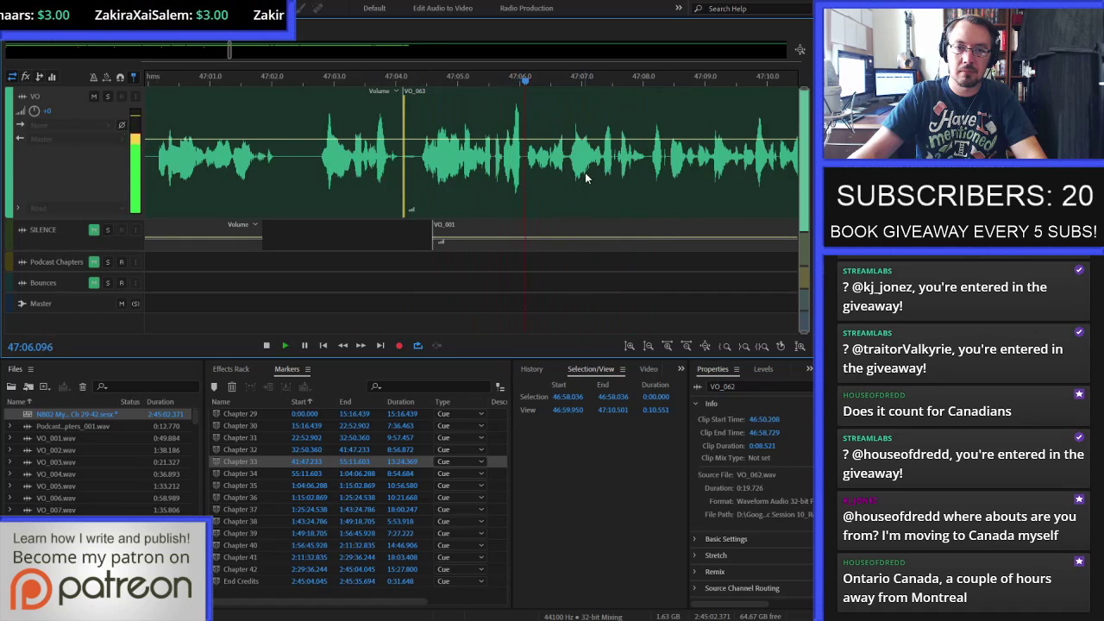
{"action": "scroll", "coordinate": [586, 176], "scroll_direction": "up", "scroll_amount": 1}
{"action": "scroll", "coordinate": [439, 178], "scroll_direction": "down", "scroll_amount": 2}
{"action": "scroll", "coordinate": [674, 178], "scroll_direction": "up", "scroll_amount": 2}
{"action": "scroll", "coordinate": [388, 179], "scroll_direction": "down", "scroll_amount": 2}
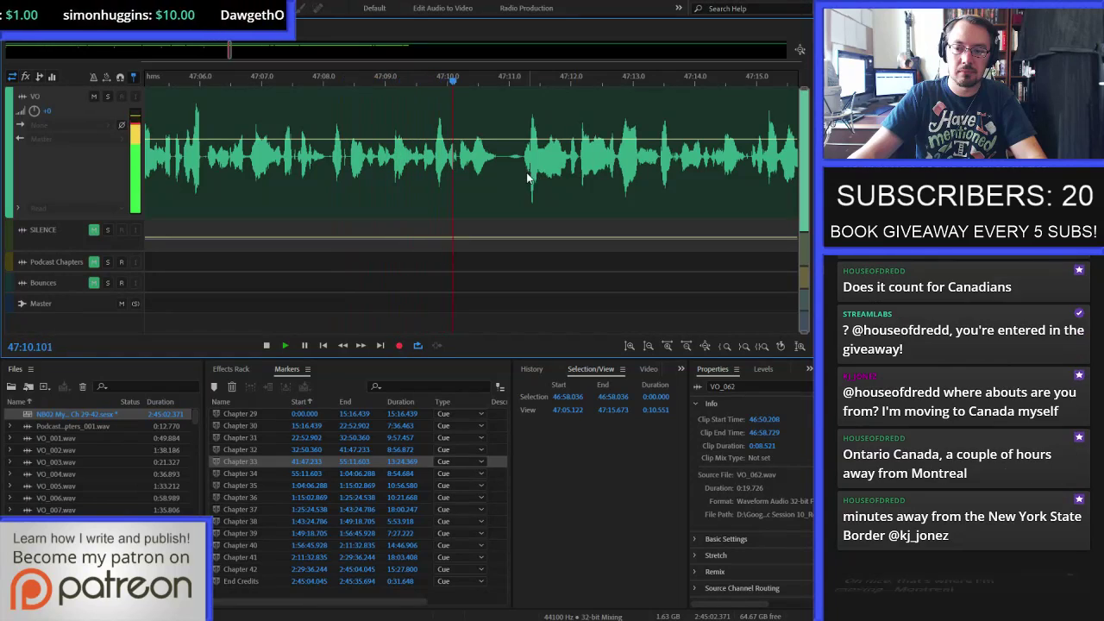
{"action": "scroll", "coordinate": [414, 174], "scroll_direction": "down", "scroll_amount": 2}
{"action": "scroll", "coordinate": [541, 166], "scroll_direction": "up", "scroll_amount": 2}
{"action": "scroll", "coordinate": [436, 172], "scroll_direction": "down", "scroll_amount": 4}
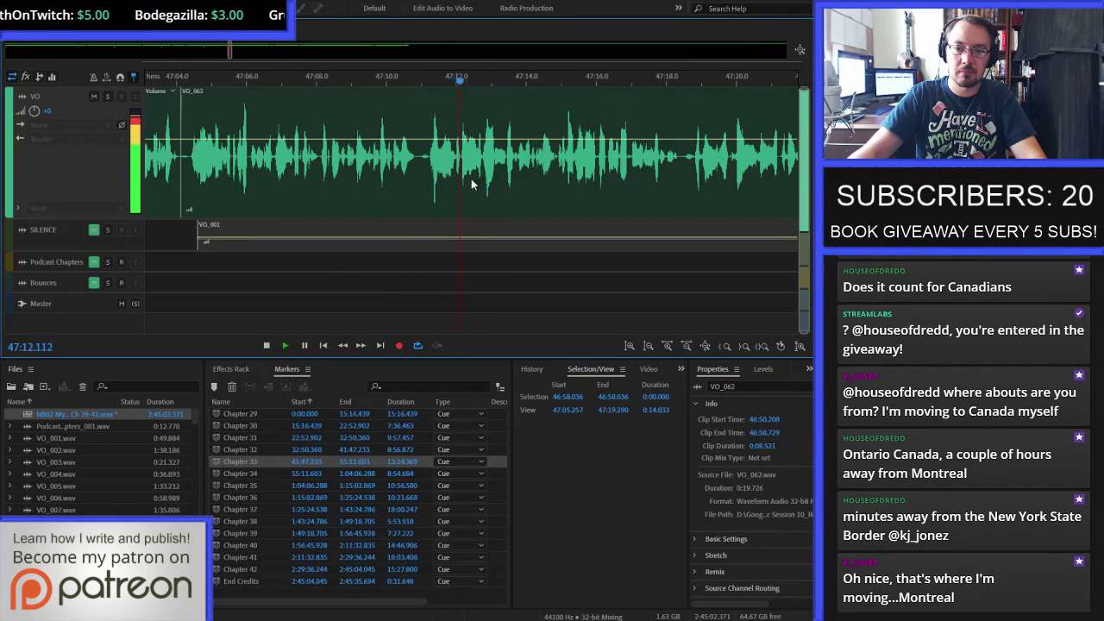
{"action": "scroll", "coordinate": [621, 154], "scroll_direction": "up", "scroll_amount": 4}
{"action": "scroll", "coordinate": [444, 158], "scroll_direction": "down", "scroll_amount": 2}
{"action": "scroll", "coordinate": [569, 166], "scroll_direction": "right", "scroll_amount": 3}
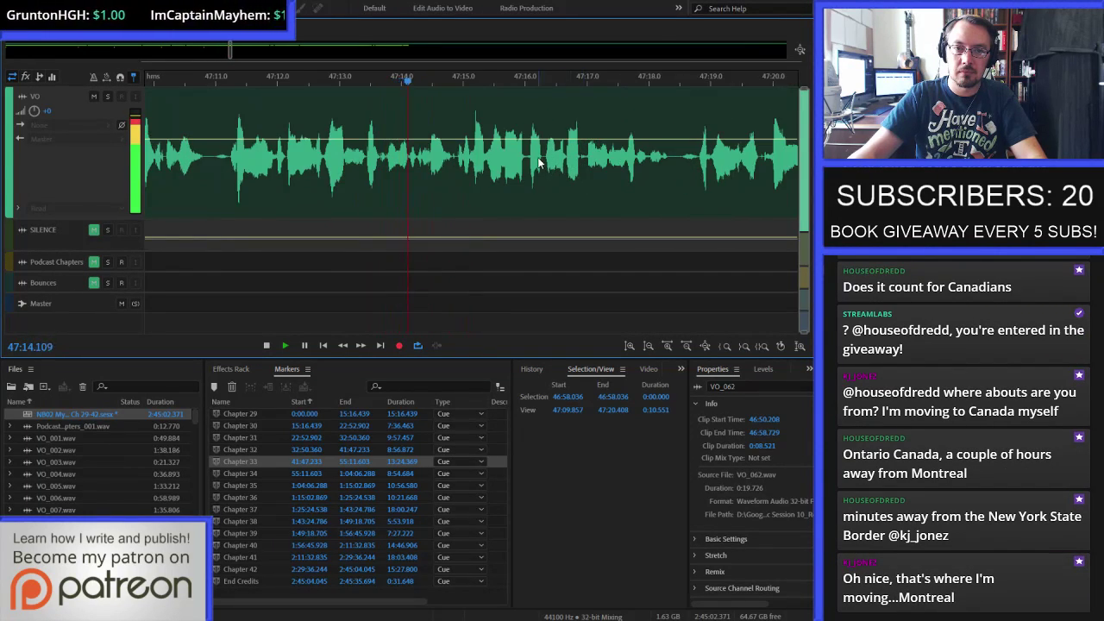
{"action": "scroll", "coordinate": [604, 171], "scroll_direction": "up", "scroll_amount": 2}
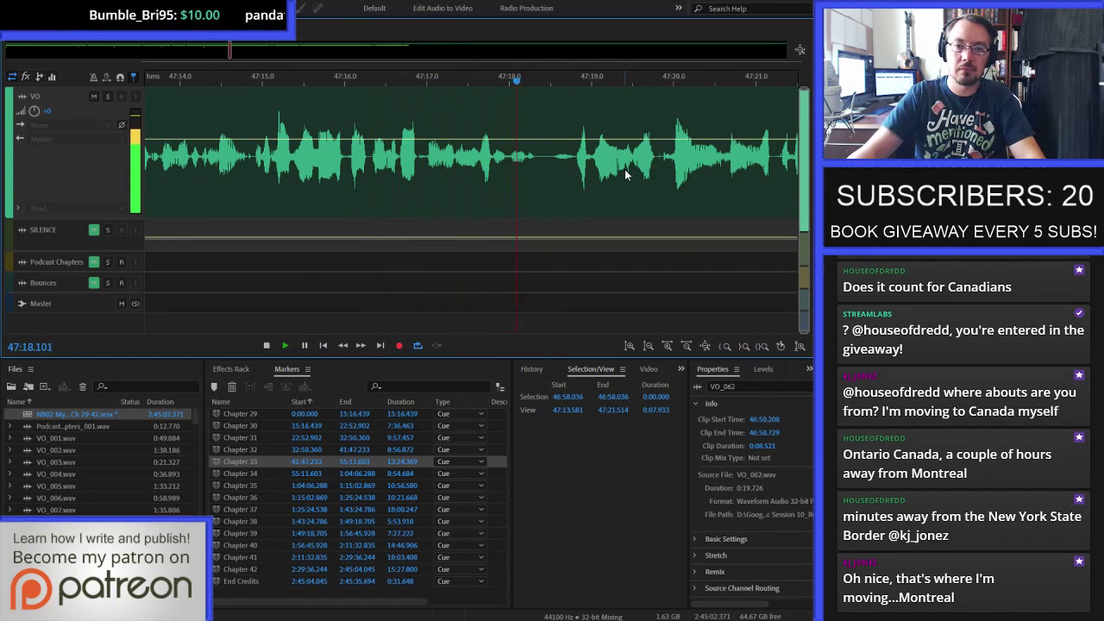
{"action": "scroll", "coordinate": [625, 169], "scroll_direction": "down", "scroll_amount": 2}
{"action": "scroll", "coordinate": [629, 165], "scroll_direction": "right", "scroll_amount": 3}
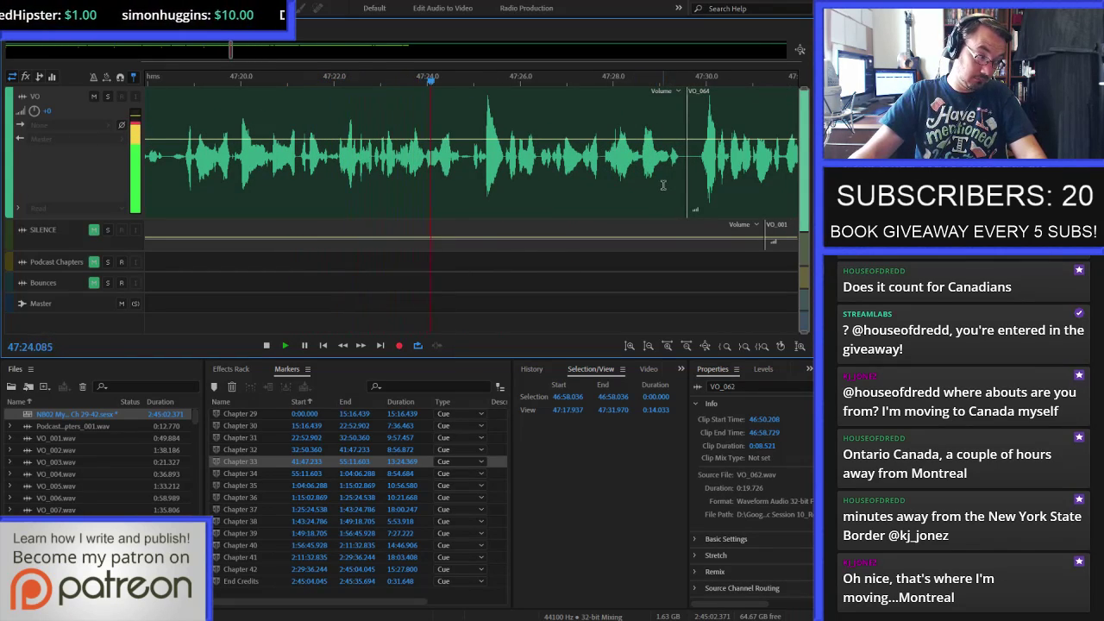
{"action": "scroll", "coordinate": [576, 198], "scroll_direction": "down", "scroll_amount": 3}
{"action": "scroll", "coordinate": [576, 198], "scroll_direction": "up", "scroll_amount": 6}
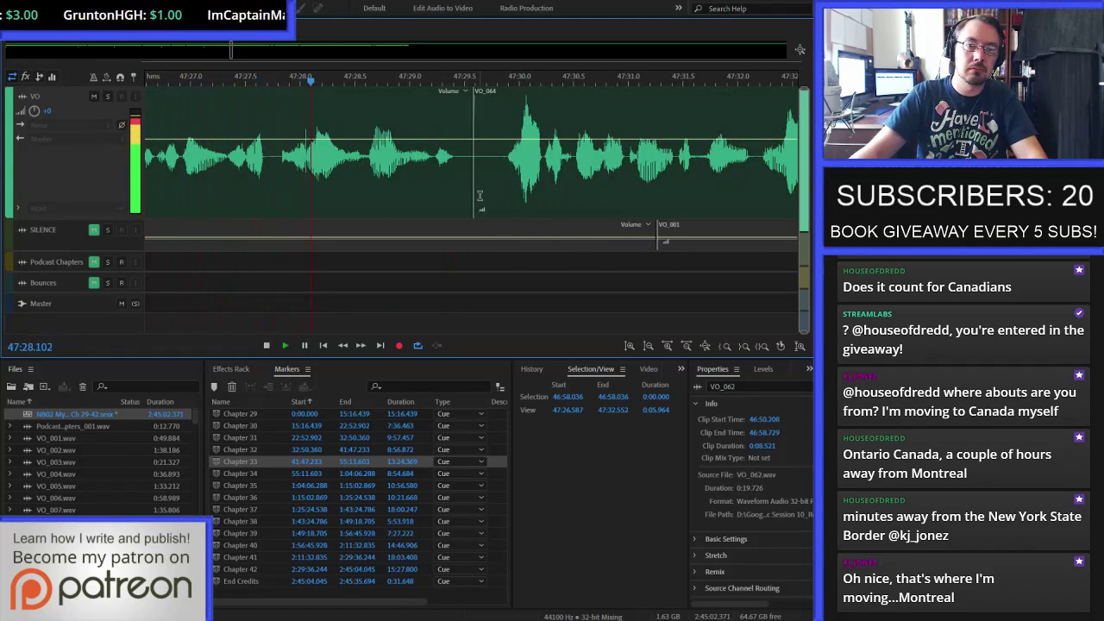
- Open the VO_063 clip in the waveform editor and repair the 0.010 s click at about 47:27.463
{"action": "left_click", "coordinate": [303, 164]}
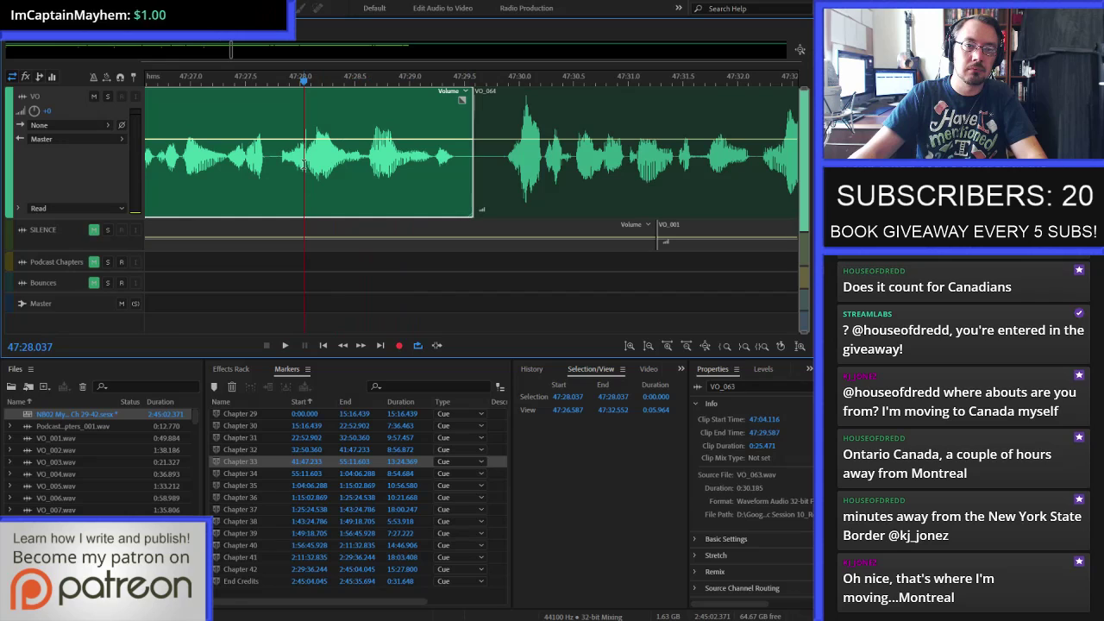
{"action": "double_click", "coordinate": [246, 161]}
{"action": "scroll", "coordinate": [241, 173], "scroll_direction": "up", "scroll_amount": 4}
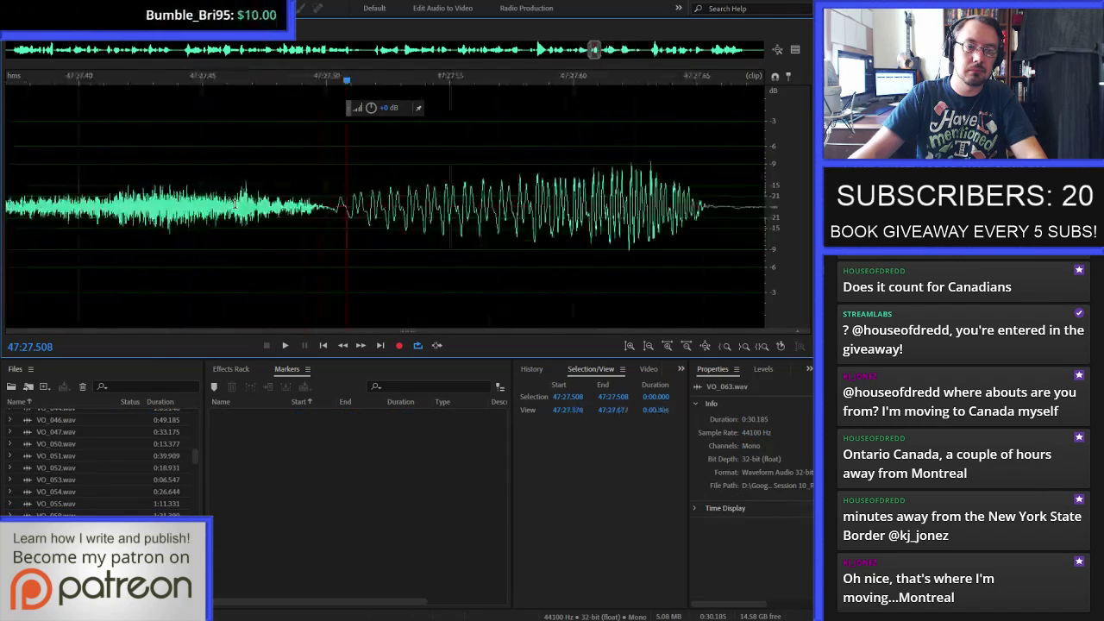
{"action": "left_click_drag", "start_coordinate": [235, 203], "coordinate": [260, 203]}
{"action": "scroll", "coordinate": [458, 204], "scroll_direction": "down", "scroll_amount": 5}
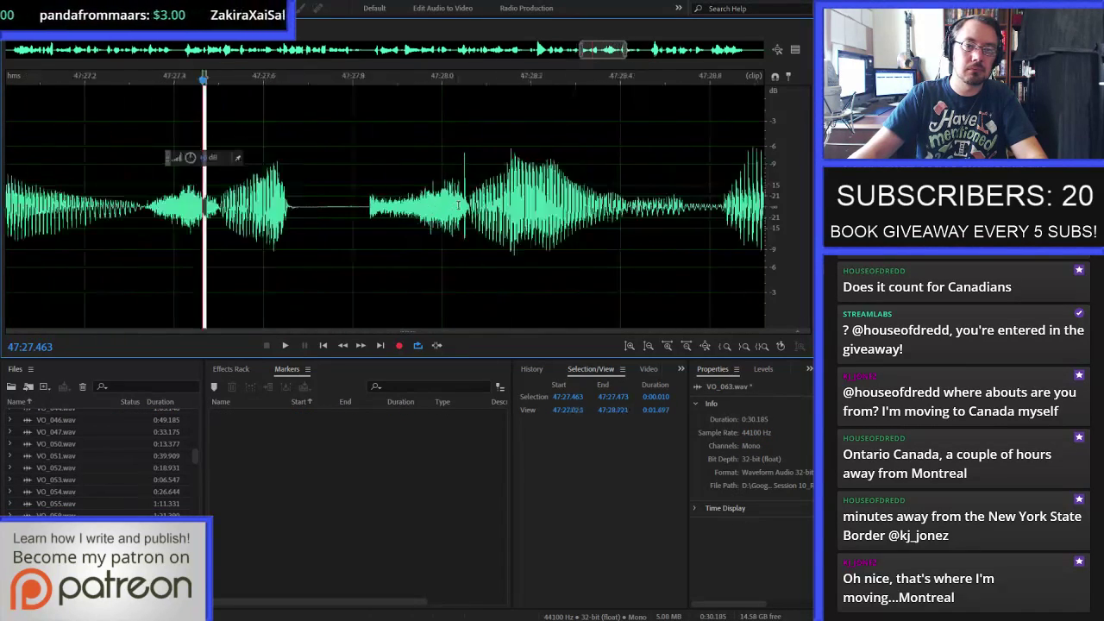
- Repair the click at about 47:28.05 in VO_063, narrowing to 47:28.047–47:28.055, and return to the multitrack session
{"action": "scroll", "coordinate": [458, 205], "scroll_direction": "up", "scroll_amount": 4}
{"action": "left_click_drag", "start_coordinate": [408, 205], "coordinate": [459, 204]}
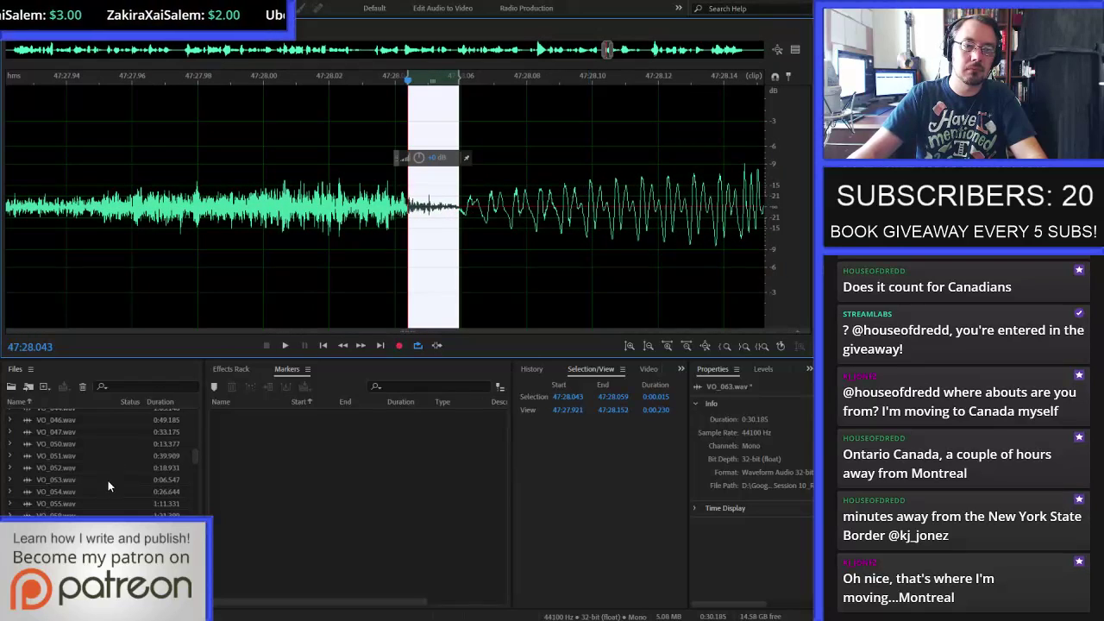
{"action": "scroll", "coordinate": [137, 458], "scroll_direction": "up", "scroll_amount": 15}
{"action": "left_click_drag", "start_coordinate": [421, 242], "coordinate": [444, 241]}
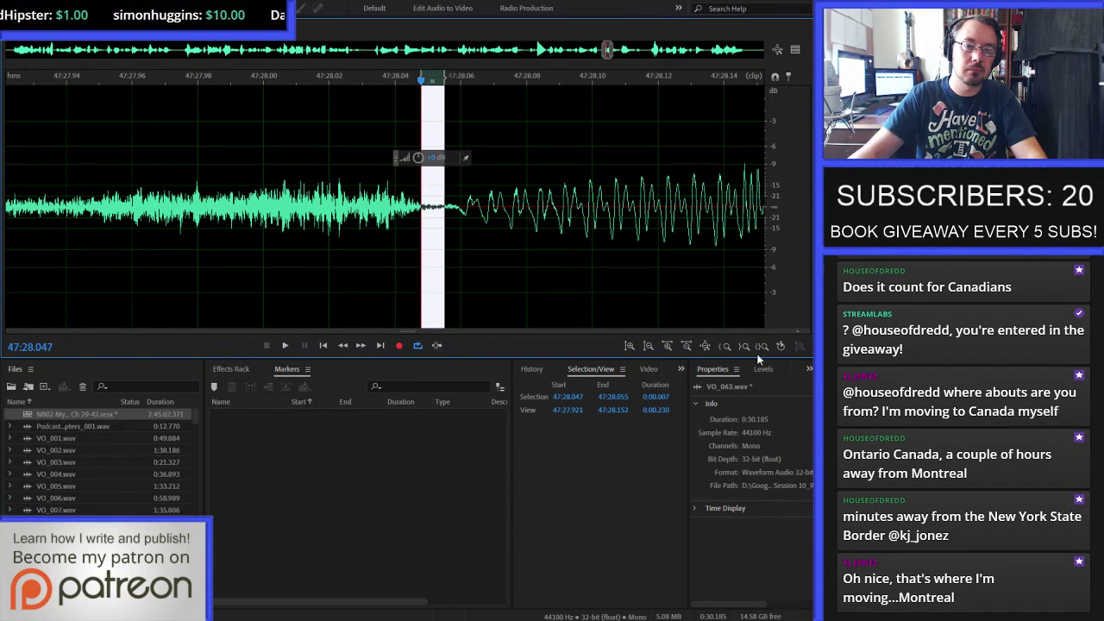
{"action": "left_click", "coordinate": [29, 420]}
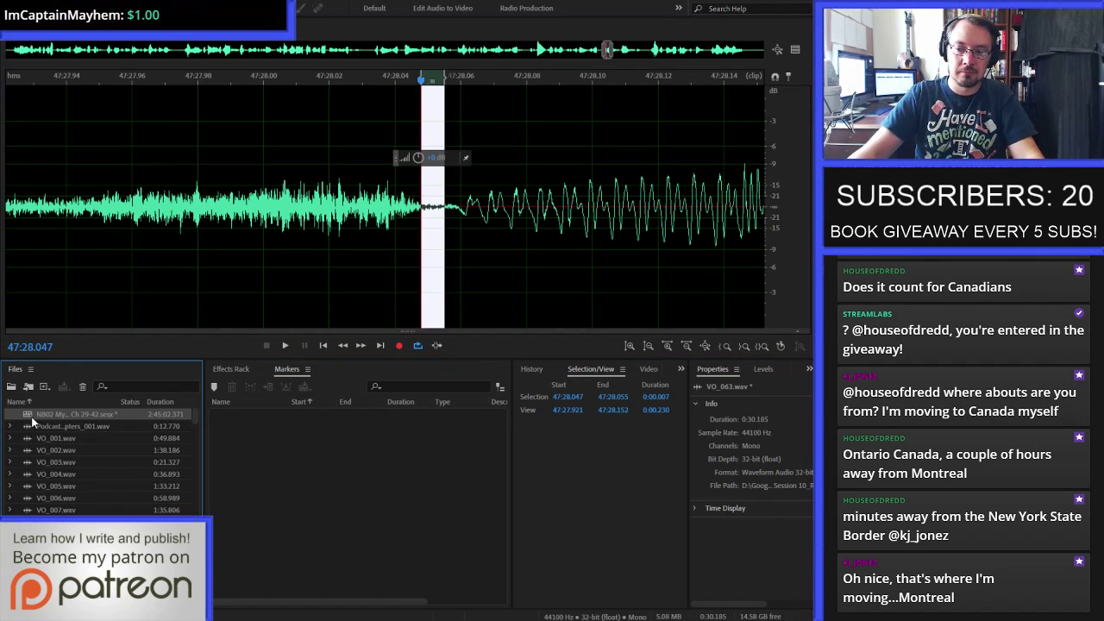
{"action": "double_click", "coordinate": [31, 416]}
{"action": "scroll", "coordinate": [541, 164], "scroll_direction": "down", "scroll_amount": 4}
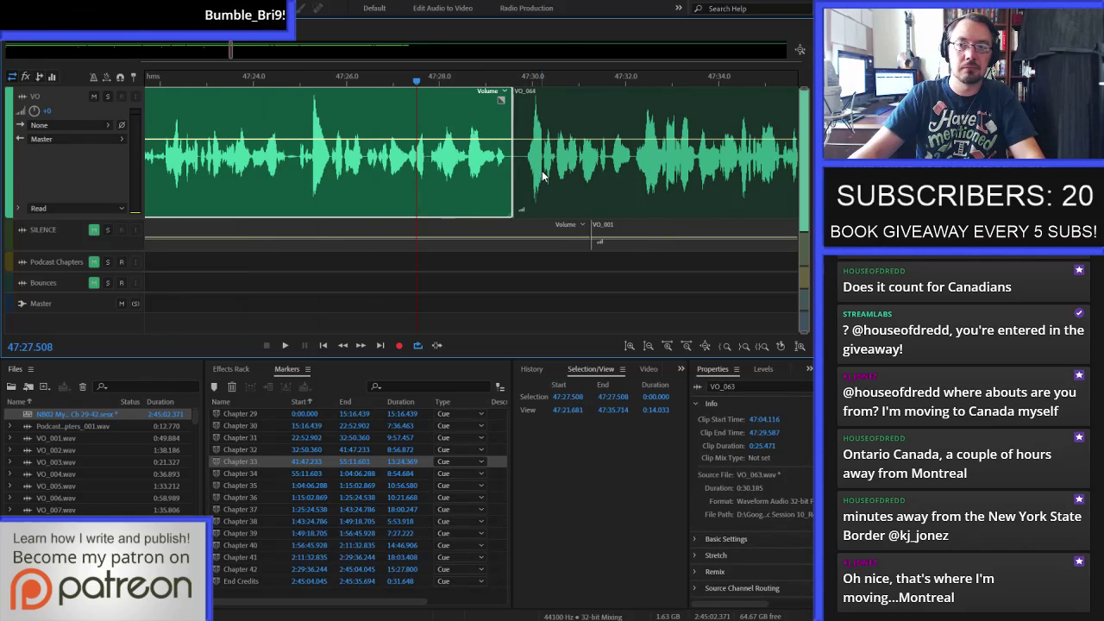
- Play back the repaired end of the VO_063 clip from about 47:20.4
{"action": "left_click", "coordinate": [199, 158]}
{"action": "key", "text": "space"}
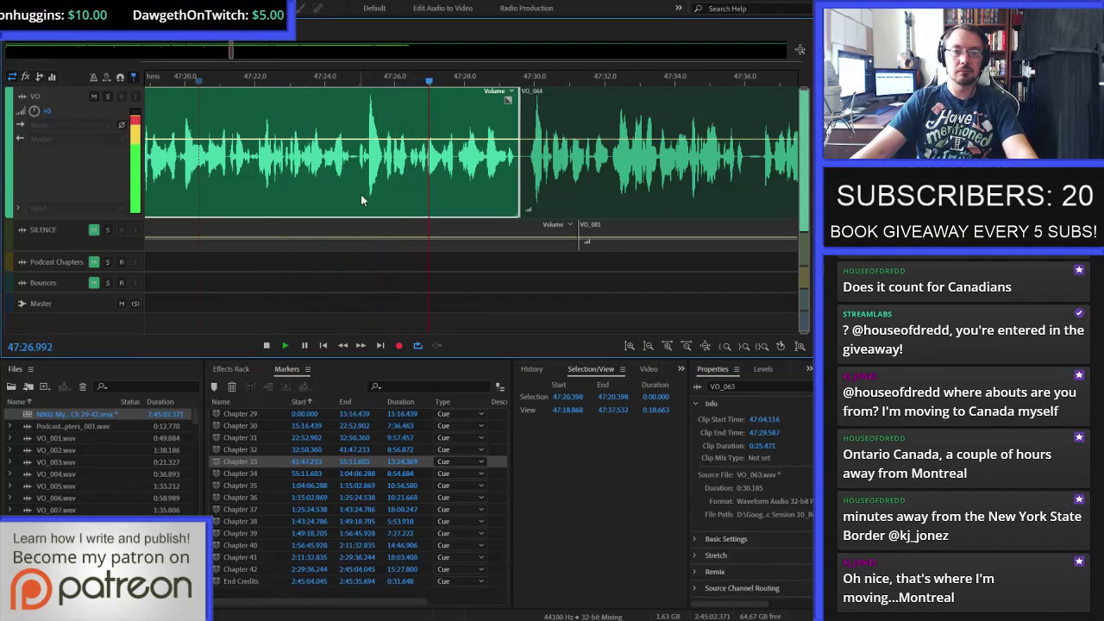
{"action": "scroll", "coordinate": [553, 172], "scroll_direction": "up", "scroll_amount": 2}
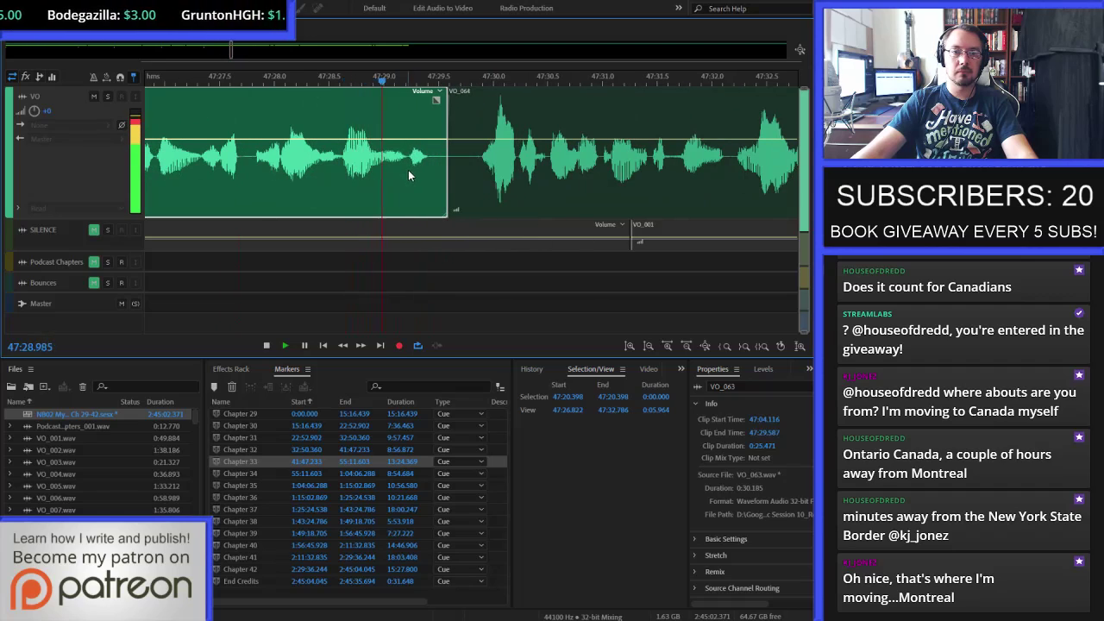
{"action": "key", "text": "space"}
- Replace the pause between VO_063 and VO_064, about 47:29.4 to 47:29.9, with a crossfaded piece of clean silence
{"action": "left_click_drag", "start_coordinate": [436, 164], "coordinate": [479, 173]}
{"action": "key", "text": "Delete"}
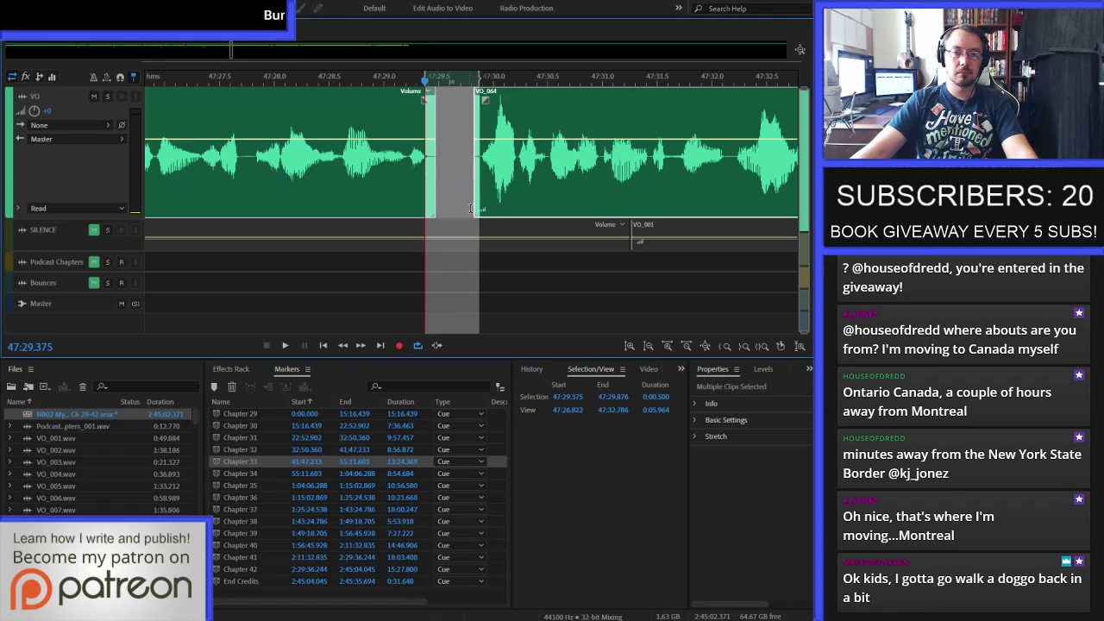
{"action": "left_click", "coordinate": [456, 228]}
- Play back the patched transition from VO_063 into VO_064, listening from about 47:28.2 to 47:34.3
{"action": "left_click", "coordinate": [353, 183]}
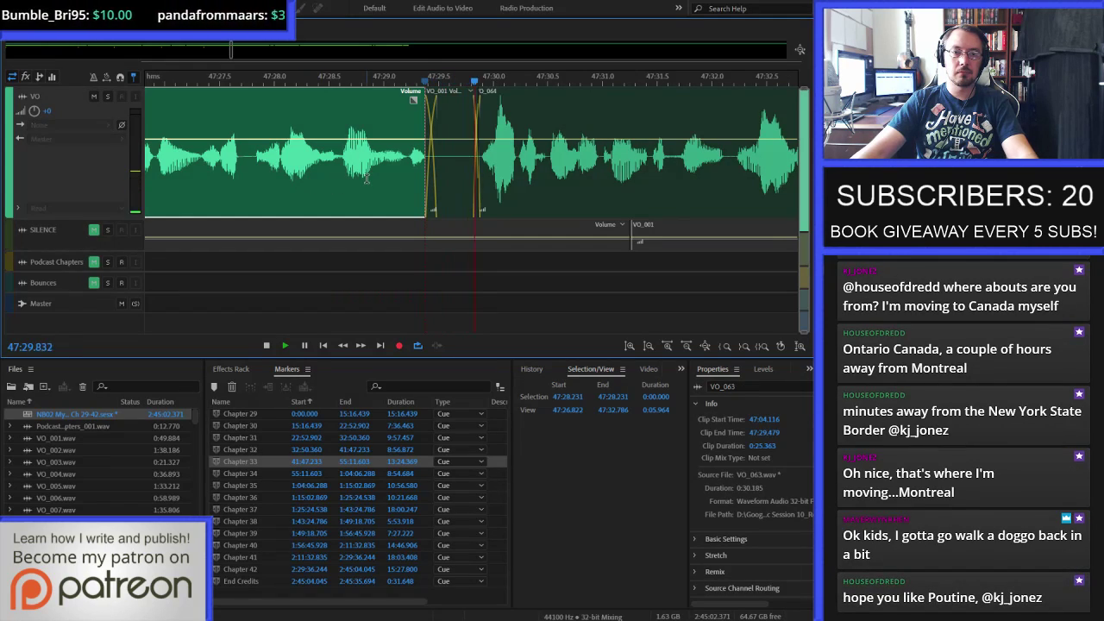
{"action": "key", "text": "space"}
{"action": "scroll", "coordinate": [363, 180], "scroll_direction": "down", "scroll_amount": 2}
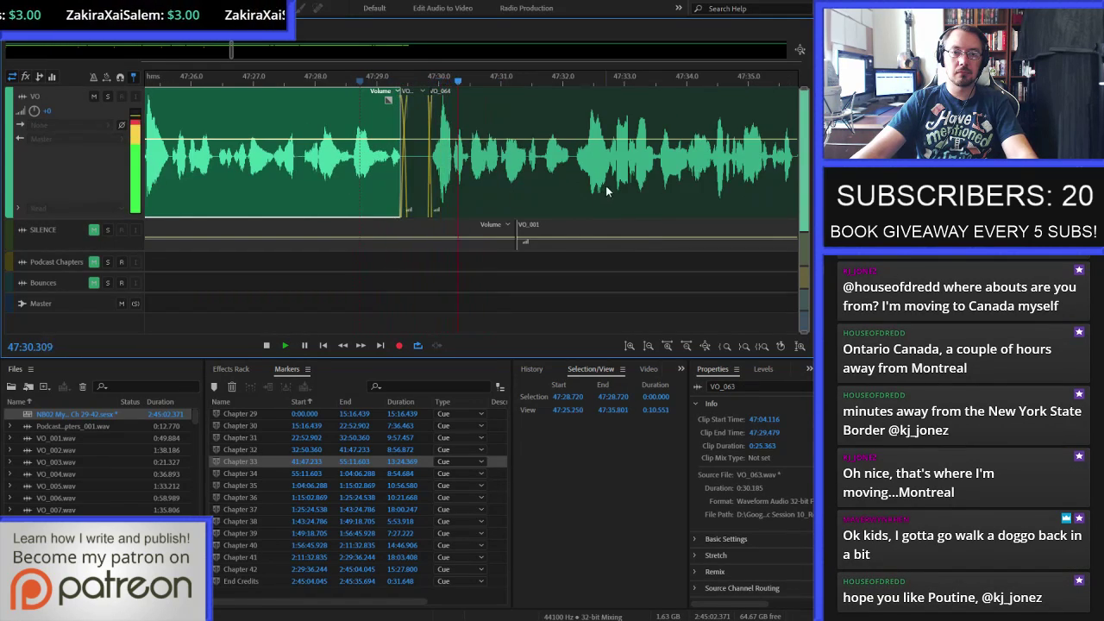
{"action": "scroll", "coordinate": [604, 188], "scroll_direction": "up", "scroll_amount": 2}
{"action": "scroll", "coordinate": [333, 187], "scroll_direction": "down", "scroll_amount": 2}
{"action": "scroll", "coordinate": [603, 173], "scroll_direction": "up", "scroll_amount": 1}
{"action": "scroll", "coordinate": [423, 183], "scroll_direction": "down", "scroll_amount": 2}
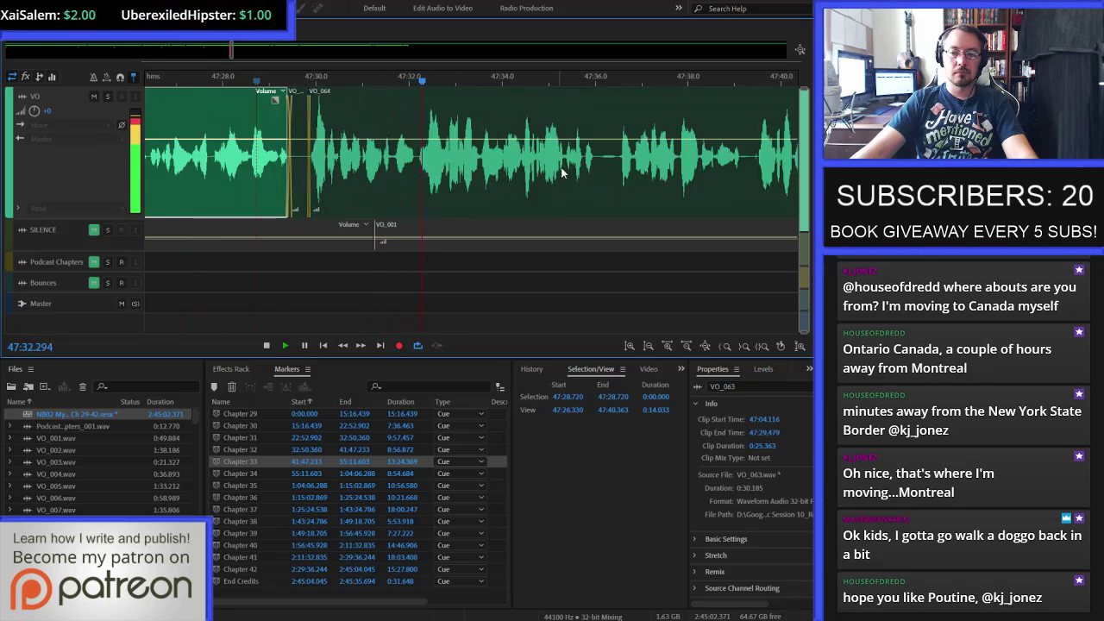
{"action": "scroll", "coordinate": [632, 166], "scroll_direction": "up", "scroll_amount": 1}
{"action": "scroll", "coordinate": [364, 185], "scroll_direction": "down", "scroll_amount": 1}
{"action": "scroll", "coordinate": [302, 172], "scroll_direction": "up", "scroll_amount": 1}
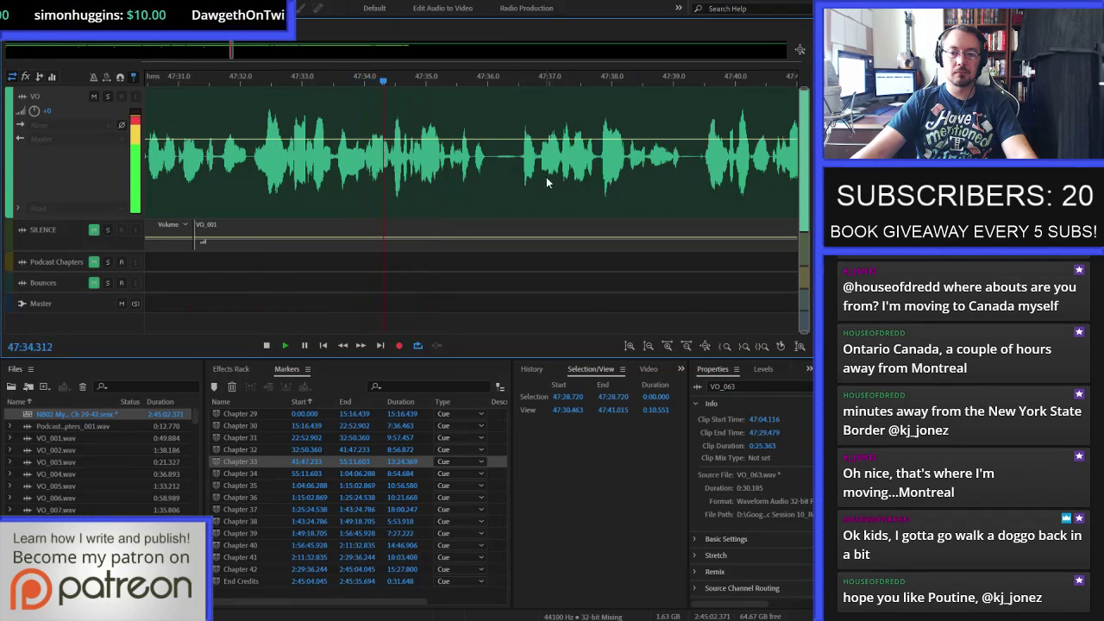
- Replay the VO_064 narration from about 47:32.2 to 47:39.3, checking its pauses for noises
{"action": "left_click", "coordinate": [254, 161]}
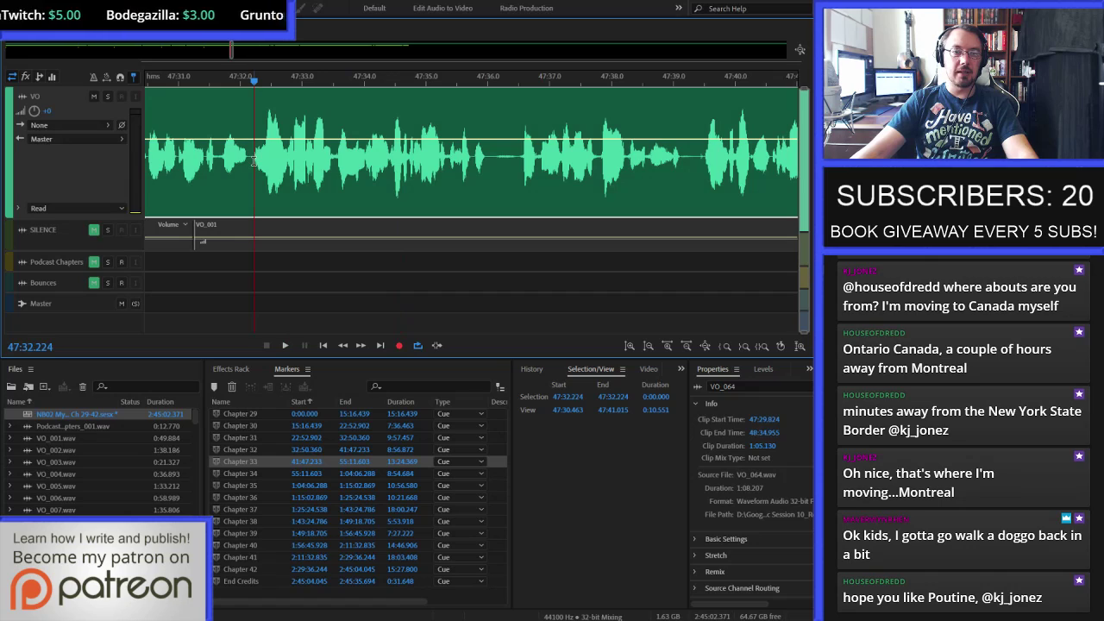
{"action": "key", "text": "space"}
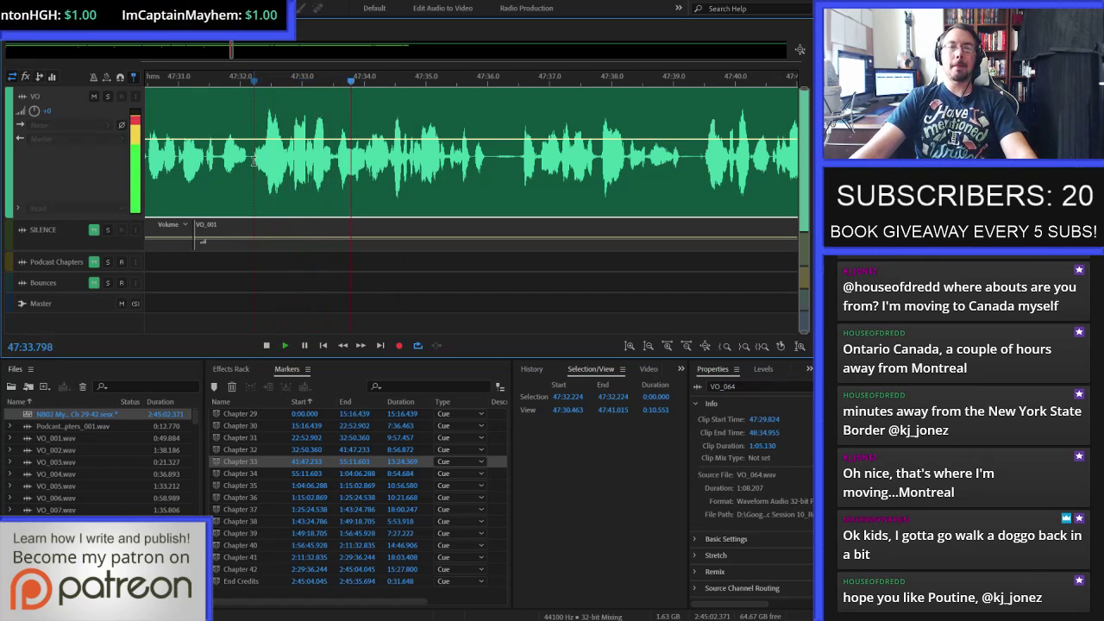
{"action": "scroll", "coordinate": [255, 164], "scroll_direction": "down", "scroll_amount": 1}
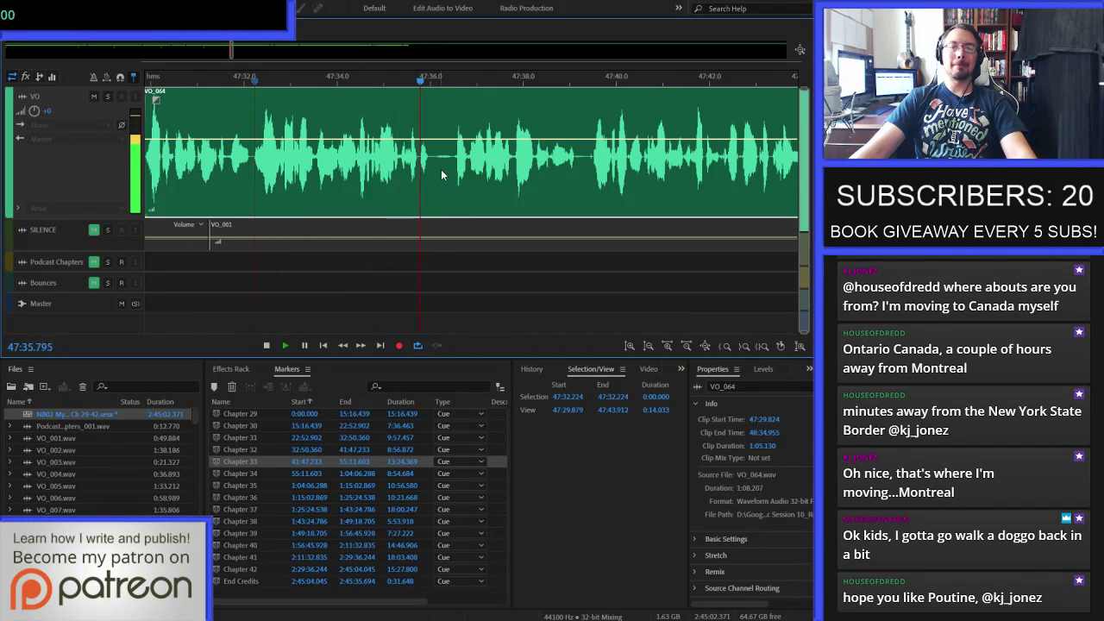
{"action": "scroll", "coordinate": [441, 170], "scroll_direction": "up", "scroll_amount": 1}
{"action": "scroll", "coordinate": [390, 172], "scroll_direction": "down", "scroll_amount": 2}
{"action": "scroll", "coordinate": [511, 171], "scroll_direction": "up", "scroll_amount": 4}
{"action": "scroll", "coordinate": [483, 169], "scroll_direction": "up", "scroll_amount": 3}
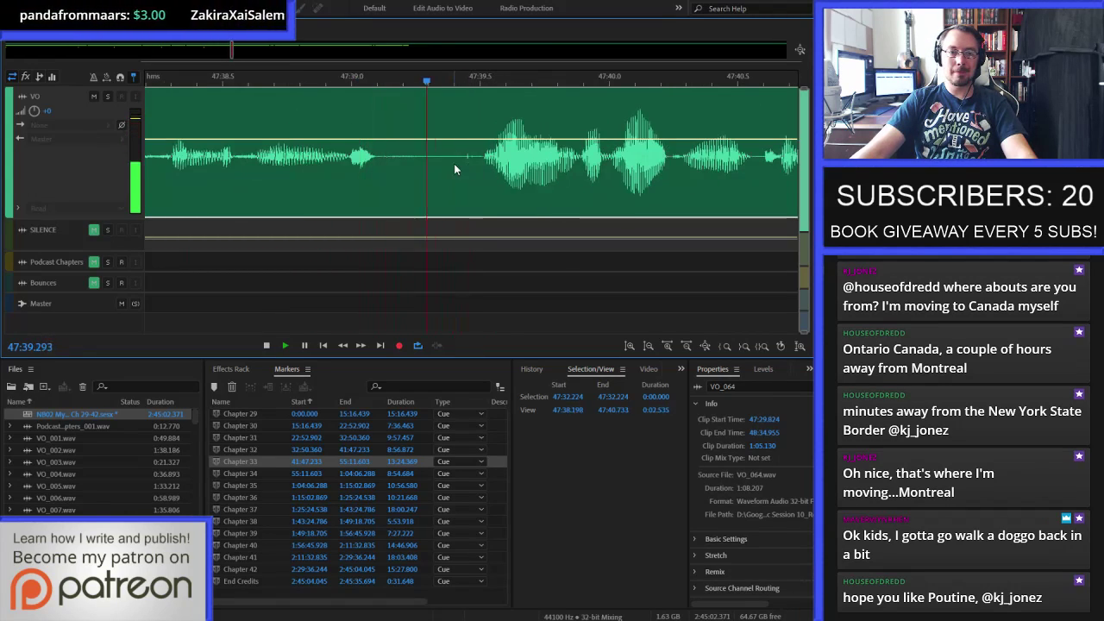
- Replace the noise in the VO_064 pause, about 47:39.34 to 47:39.51, with a crossfaded piece of clean silence
{"action": "left_click", "coordinate": [390, 159]}
{"action": "mouse_move", "coordinate": [462, 162]}
{"action": "left_mouse_down"}
{"action": "mouse_move", "coordinate": [480, 160]}
{"action": "mouse_move", "coordinate": [441, 158]}
{"action": "mouse_move", "coordinate": [481, 158]}
{"action": "left_mouse_up"}
{"action": "key", "text": "Delete"}
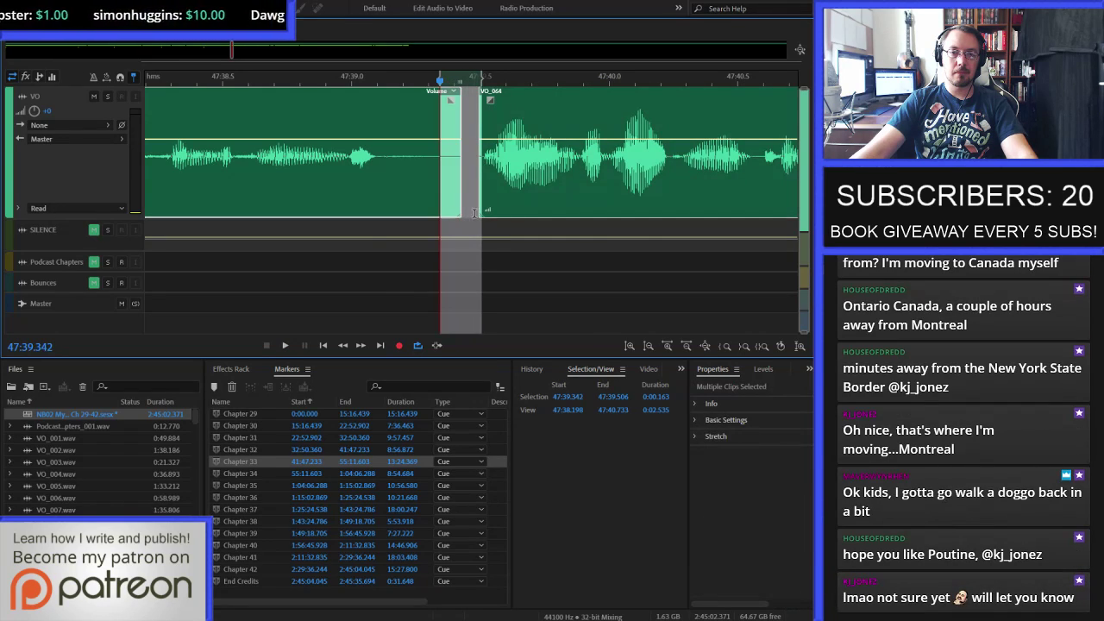
{"action": "left_click_drag", "start_coordinate": [466, 224], "coordinate": [471, 172]}
- Play back the patched pause and the following VO_064 narration from about 47:38.3 to 47:46.4
{"action": "left_click", "coordinate": [183, 167]}
{"action": "key", "text": "space"}
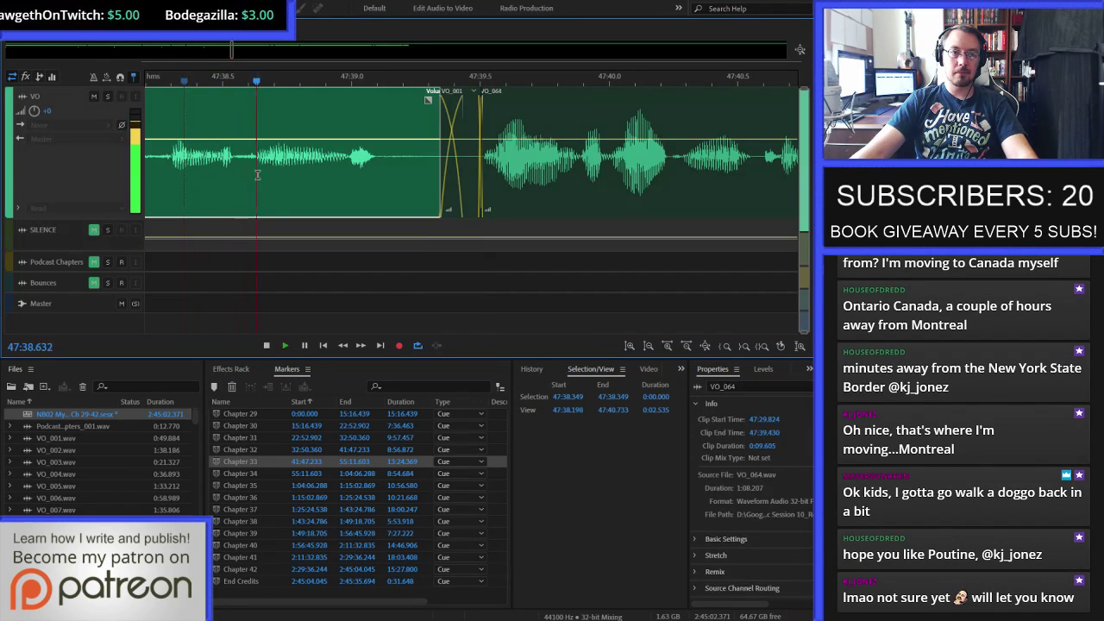
{"action": "scroll", "coordinate": [253, 190], "scroll_direction": "down", "scroll_amount": 3}
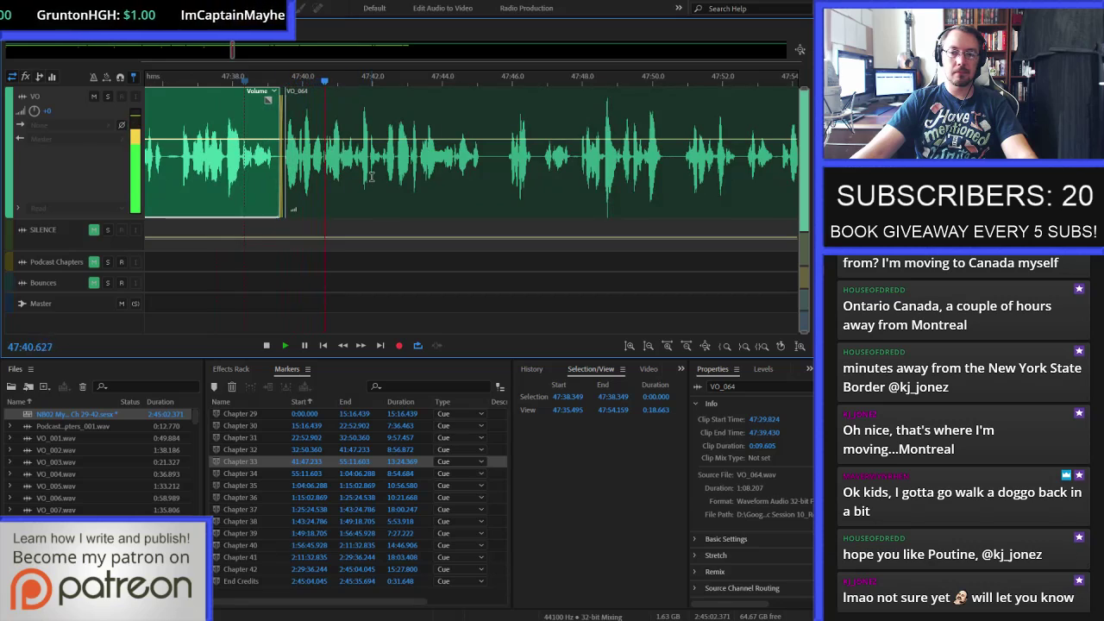
{"action": "scroll", "coordinate": [504, 175], "scroll_direction": "up", "scroll_amount": 1}
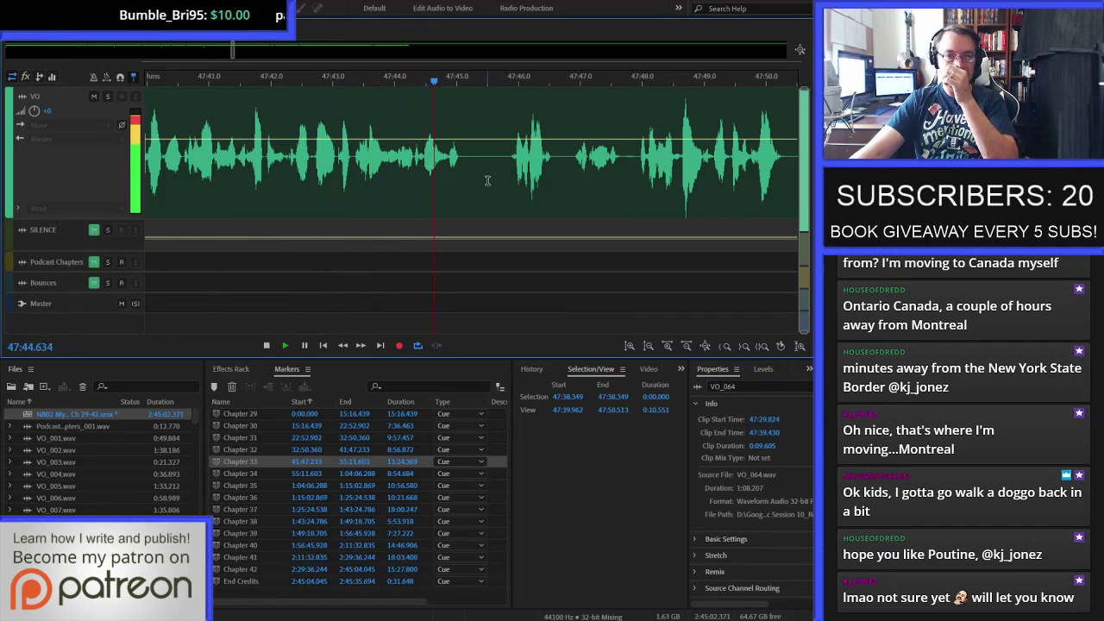
{"action": "scroll", "coordinate": [484, 185], "scroll_direction": "up", "scroll_amount": 3}
{"action": "key", "text": "space"}
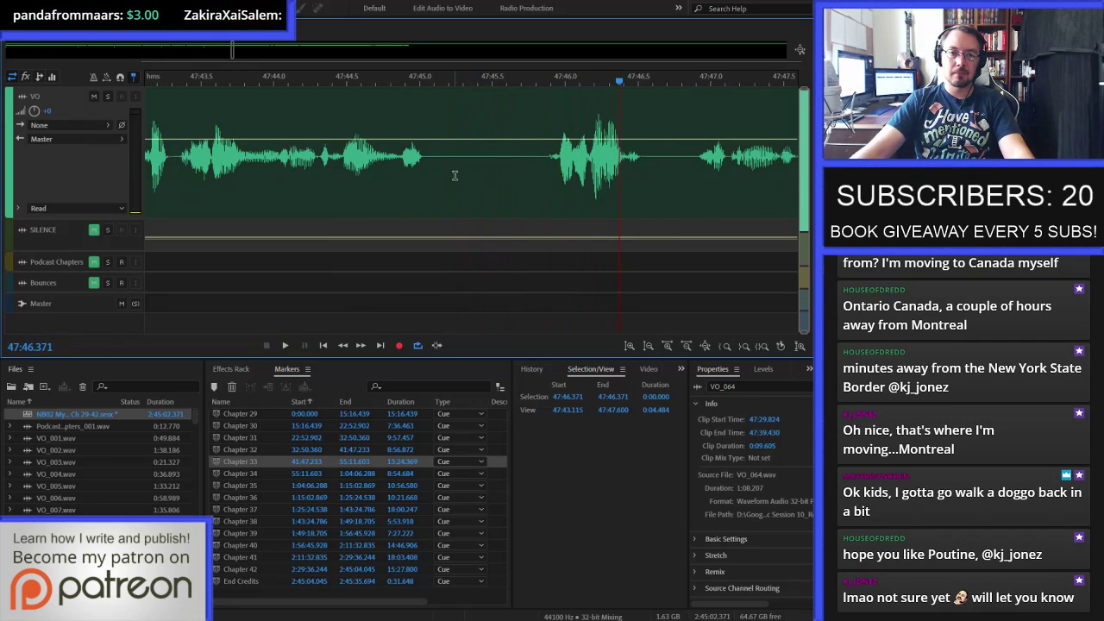
- Replace the VO_064 pause from about 47:45.04 to 47:45.87 with clean silence copied from the SILENCE track
{"action": "left_click_drag", "start_coordinate": [436, 164], "coordinate": [542, 171]}
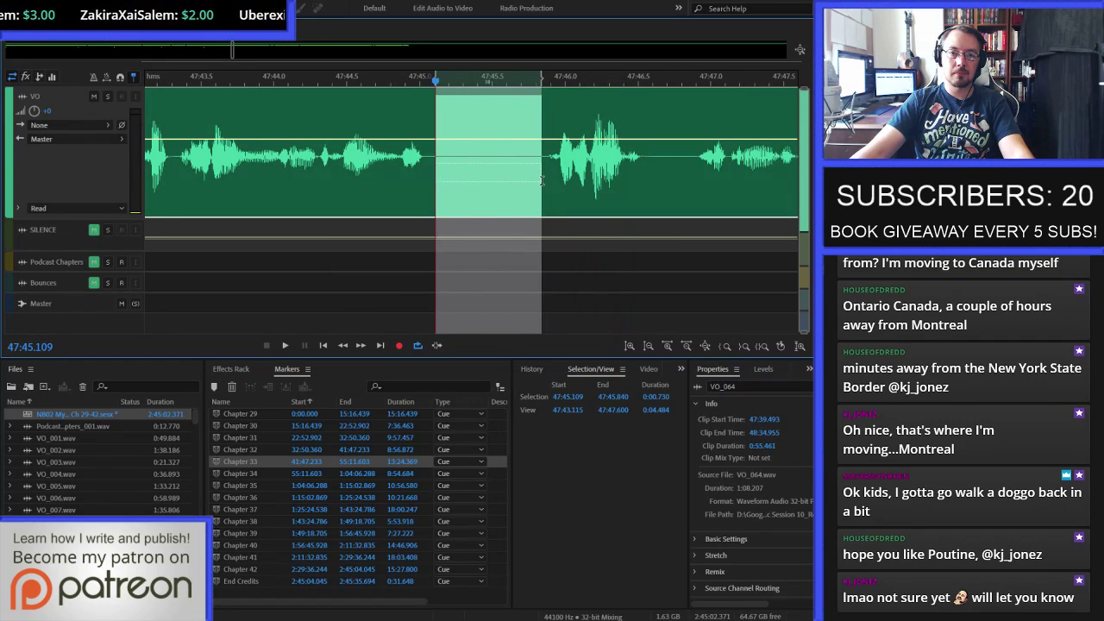
{"action": "key", "text": "Delete"}
{"action": "left_click_drag", "start_coordinate": [425, 162], "coordinate": [545, 170]}
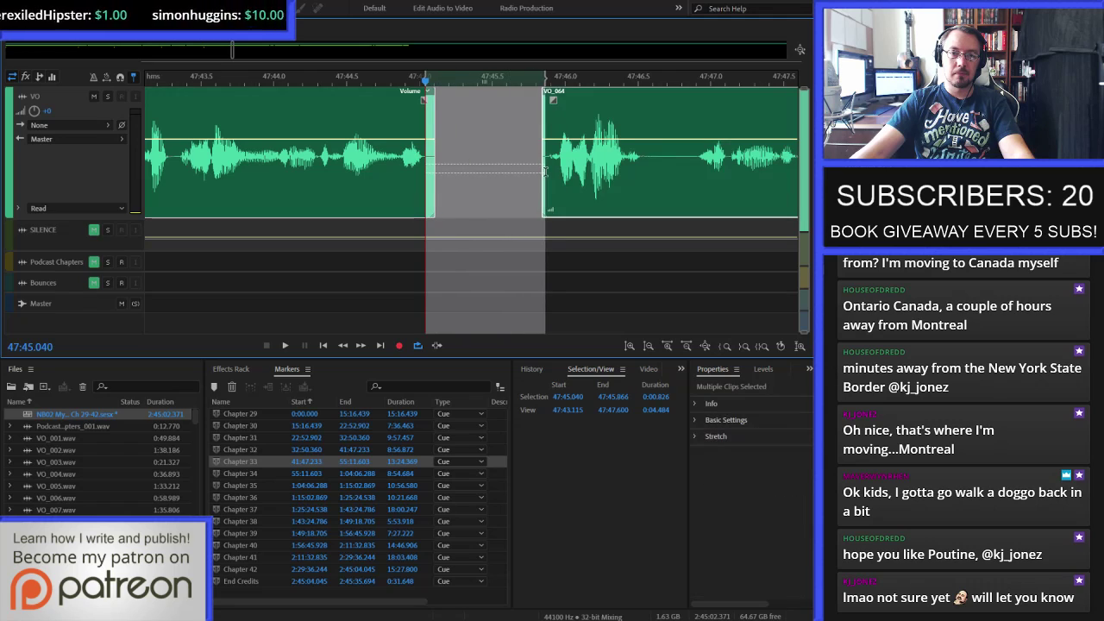
{"action": "left_click", "coordinate": [495, 230]}
{"action": "key", "text": "ctrl+c"}
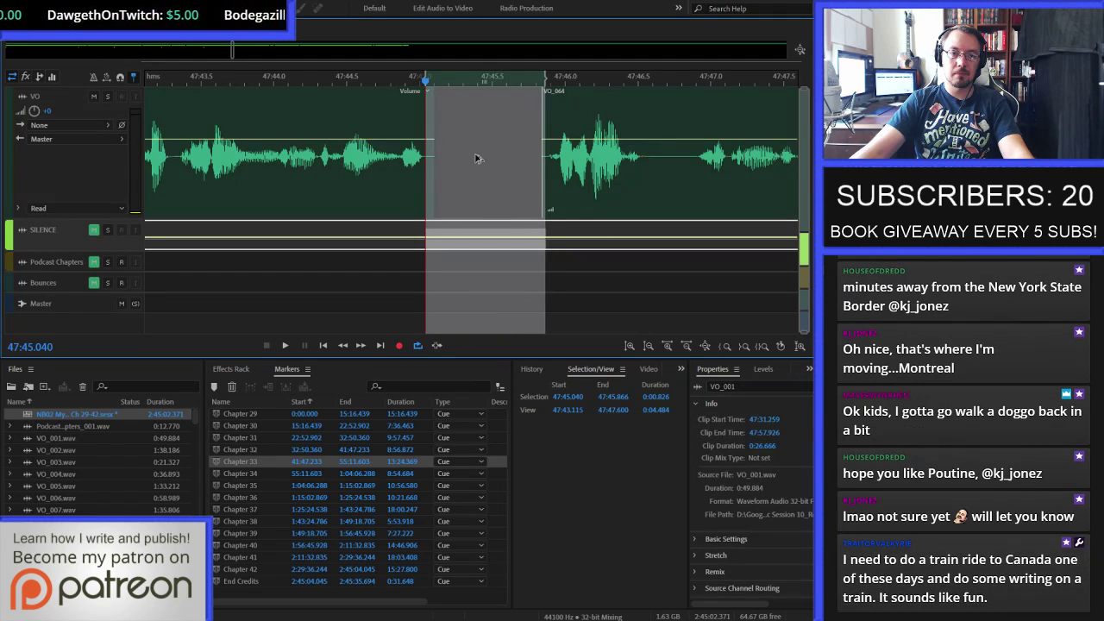
{"action": "left_click", "coordinate": [479, 159]}
{"action": "key", "text": "ctrl+v"}
- Play back the new patch from about 47:44.1, and replay from about 47:46.4 to check the next pause
{"action": "left_click", "coordinate": [285, 174]}
{"action": "key", "text": "space"}
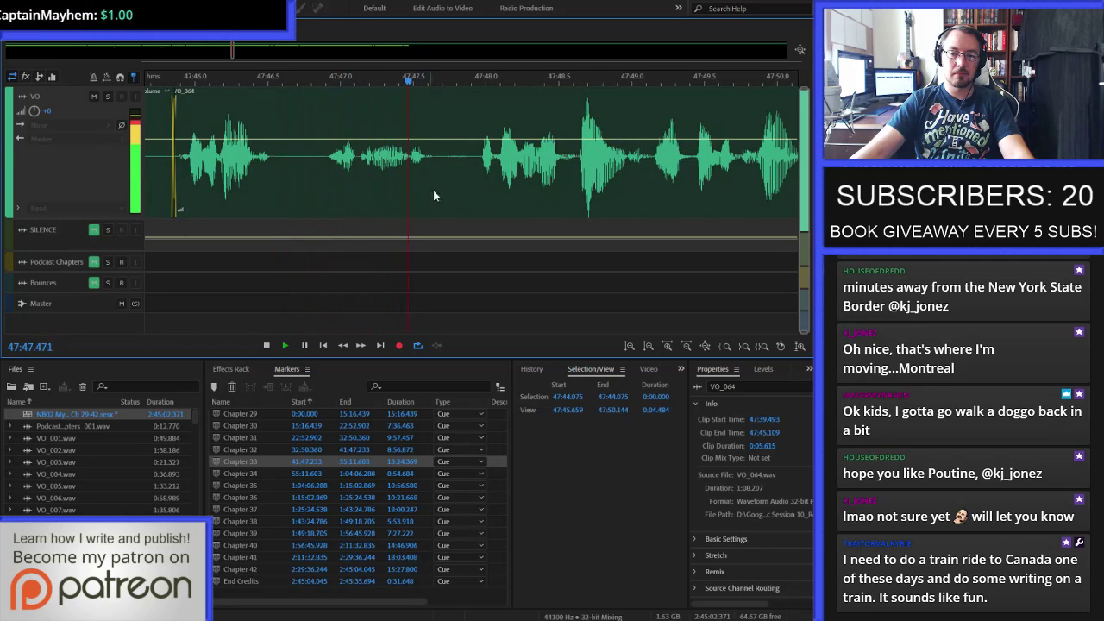
{"action": "scroll", "coordinate": [345, 175], "scroll_direction": "down", "scroll_amount": 3}
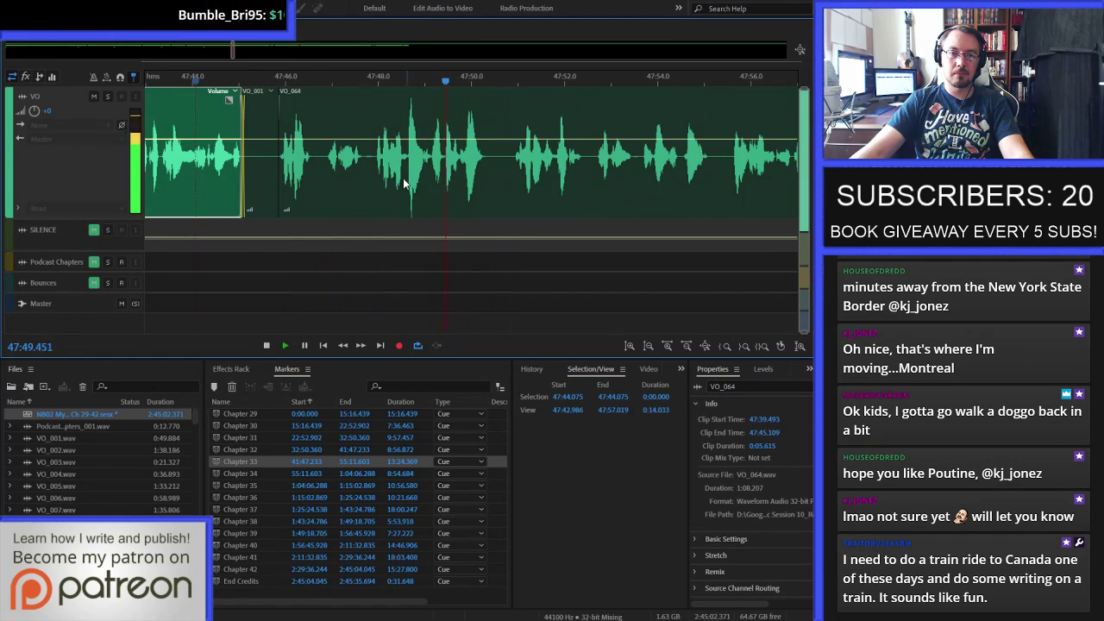
{"action": "left_click", "coordinate": [304, 181]}
{"action": "scroll", "coordinate": [308, 181], "scroll_direction": "up", "scroll_amount": 4}
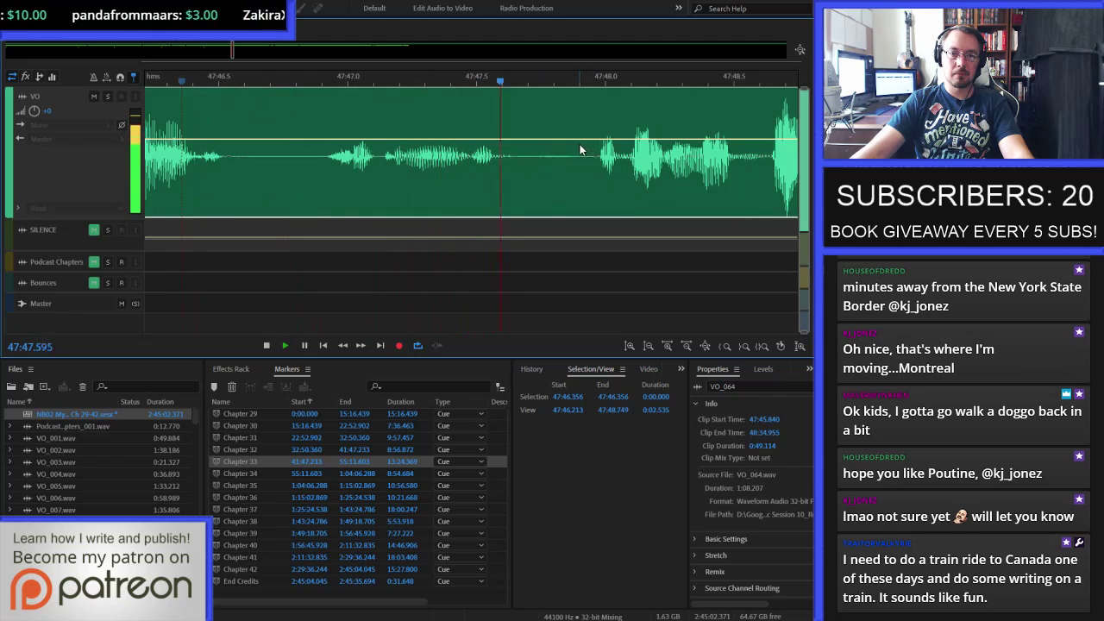
{"action": "key", "text": "space"}
- Replace the VO_064 pause from about 47:47.63 to 47:47.98 with a crossfaded piece of clean silence
{"action": "left_click_drag", "start_coordinate": [524, 159], "coordinate": [593, 164]}
{"action": "key", "text": "Delete"}
{"action": "left_click_drag", "start_coordinate": [510, 155], "coordinate": [598, 162]}
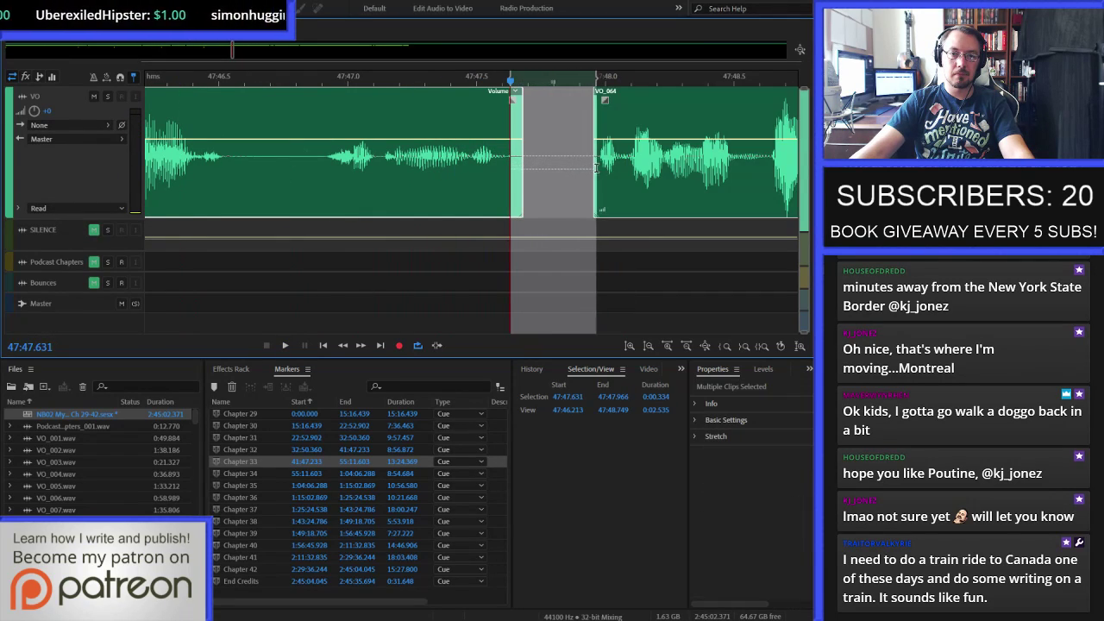
{"action": "left_click", "coordinate": [556, 226]}
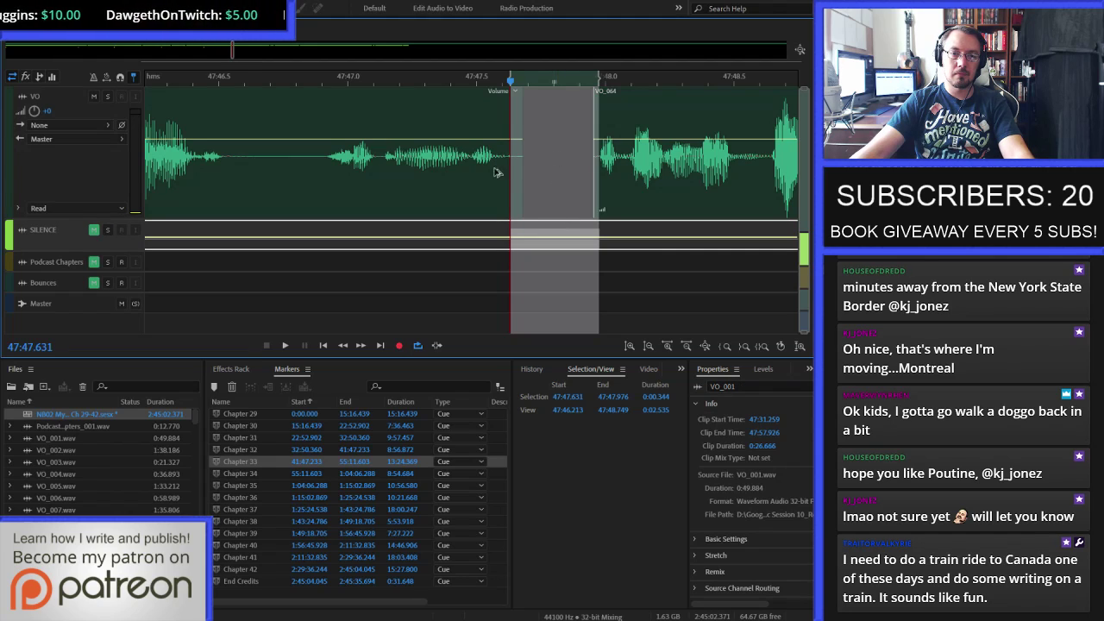
{"action": "key", "text": "ctrl+v"}
- Play back the patched pause from about 47:46.3 and listen on to about 47:50.4 for further noises
{"action": "key", "text": "space"}
{"action": "left_click", "coordinate": [173, 162]}
{"action": "key", "text": "space"}
{"action": "left_click", "coordinate": [163, 160]}
{"action": "key", "text": "space"}
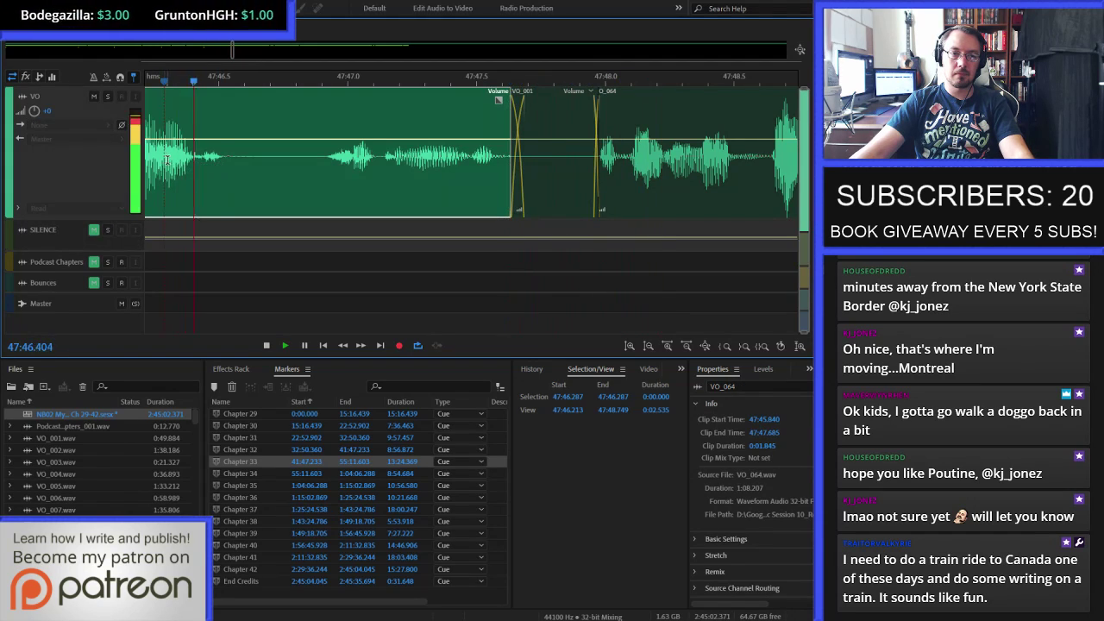
{"action": "scroll", "coordinate": [220, 180], "scroll_direction": "down", "scroll_amount": 4}
{"action": "scroll", "coordinate": [320, 158], "scroll_direction": "down", "scroll_amount": 1}
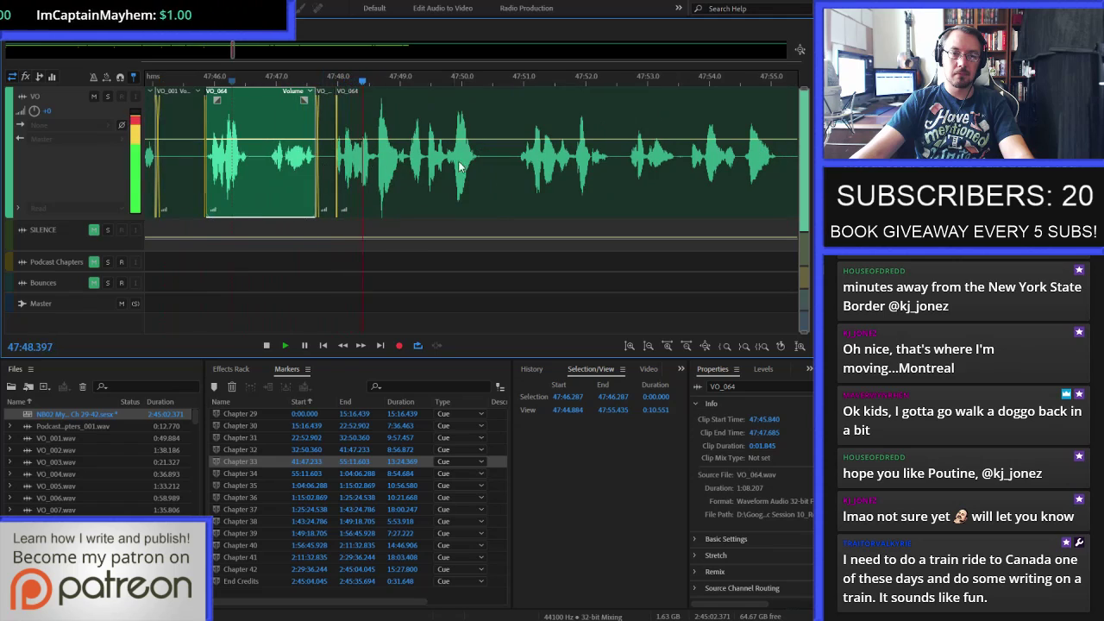
{"action": "scroll", "coordinate": [521, 162], "scroll_direction": "up", "scroll_amount": 2}
{"action": "scroll", "coordinate": [400, 162], "scroll_direction": "up", "scroll_amount": 2}
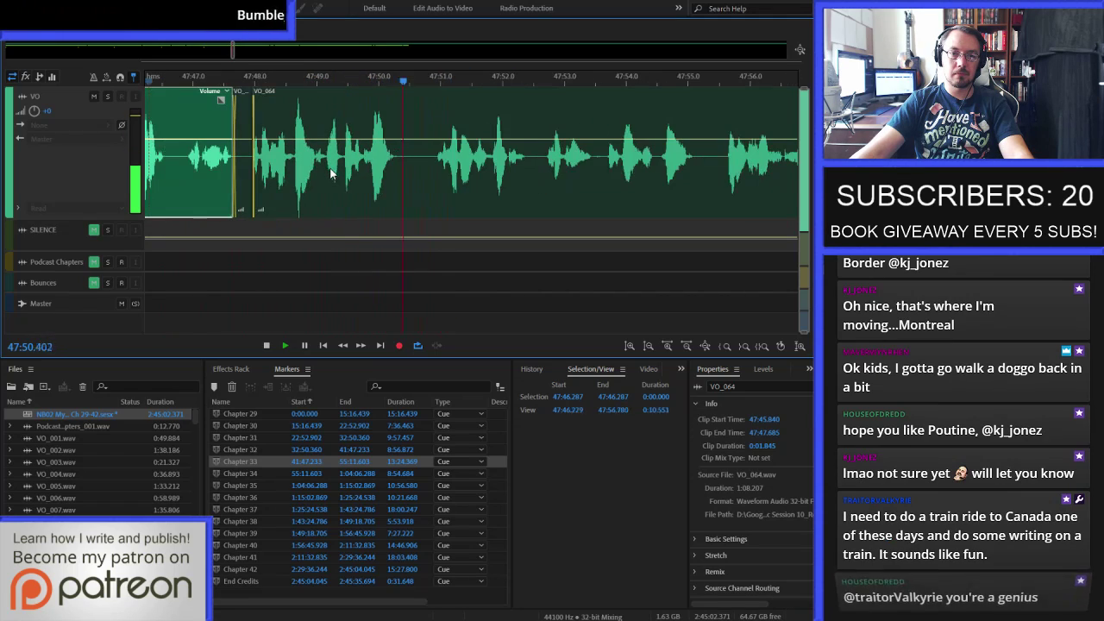
- Replace the VO_064 pause from about 47:50.24 to 47:50.94 with a crossfaded piece of clean silence
{"action": "left_click_drag", "start_coordinate": [400, 157], "coordinate": [479, 161]}
{"action": "key", "text": "Delete"}
{"action": "left_click_drag", "start_coordinate": [385, 167], "coordinate": [485, 178]}
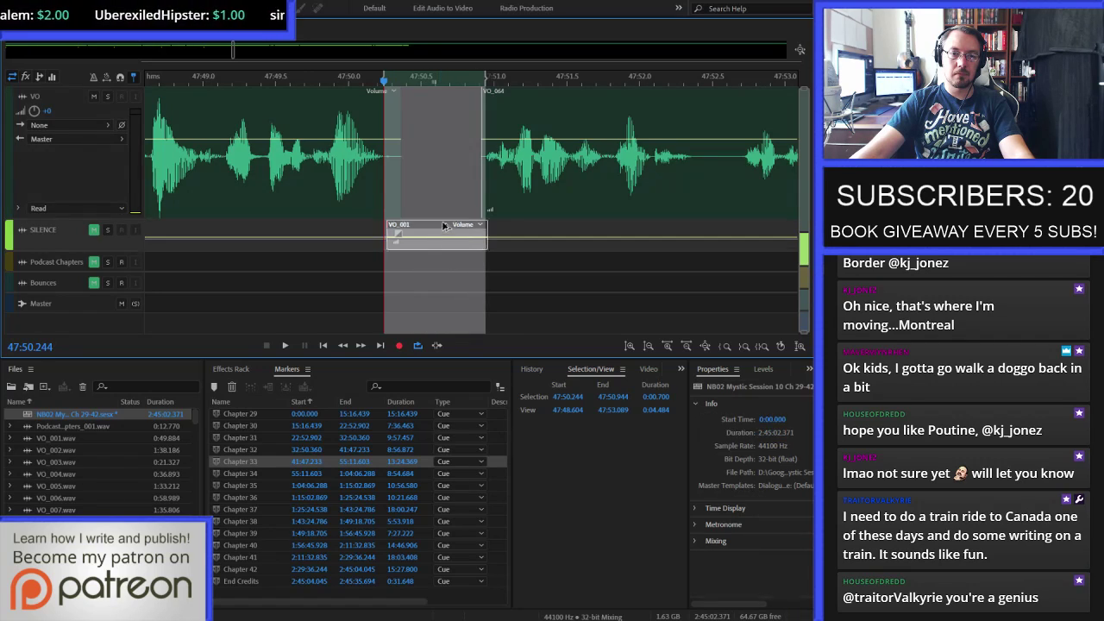
- Play back the patched VO_064 narration from about 47:49.3 to 47:53.4
{"action": "left_click", "coordinate": [253, 164]}
{"action": "key", "text": "space"}
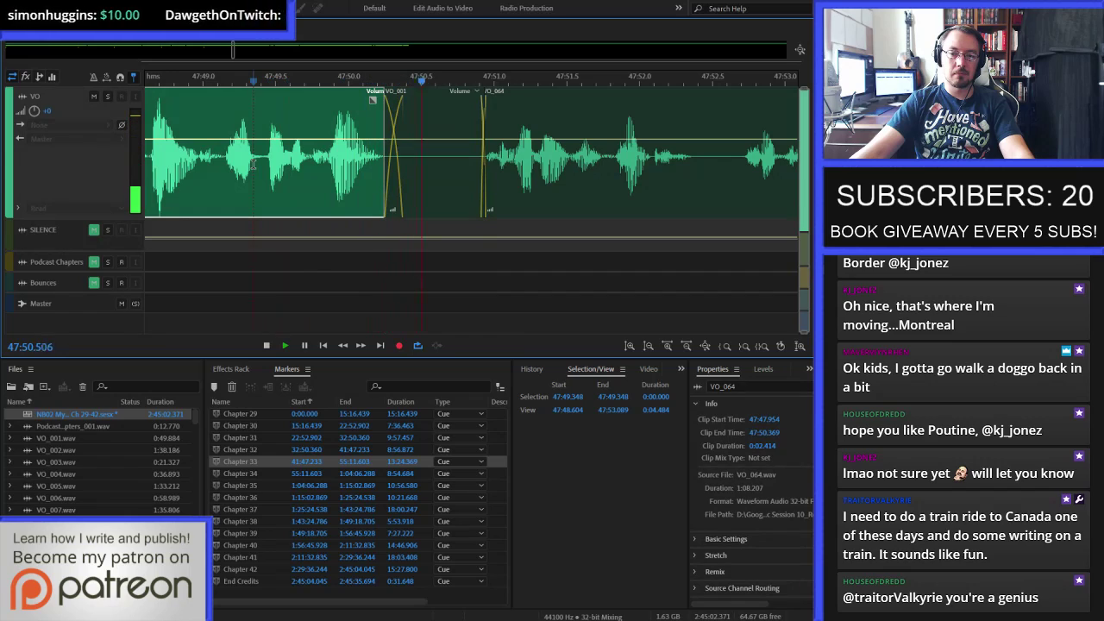
{"action": "scroll", "coordinate": [259, 173], "scroll_direction": "down", "scroll_amount": 2}
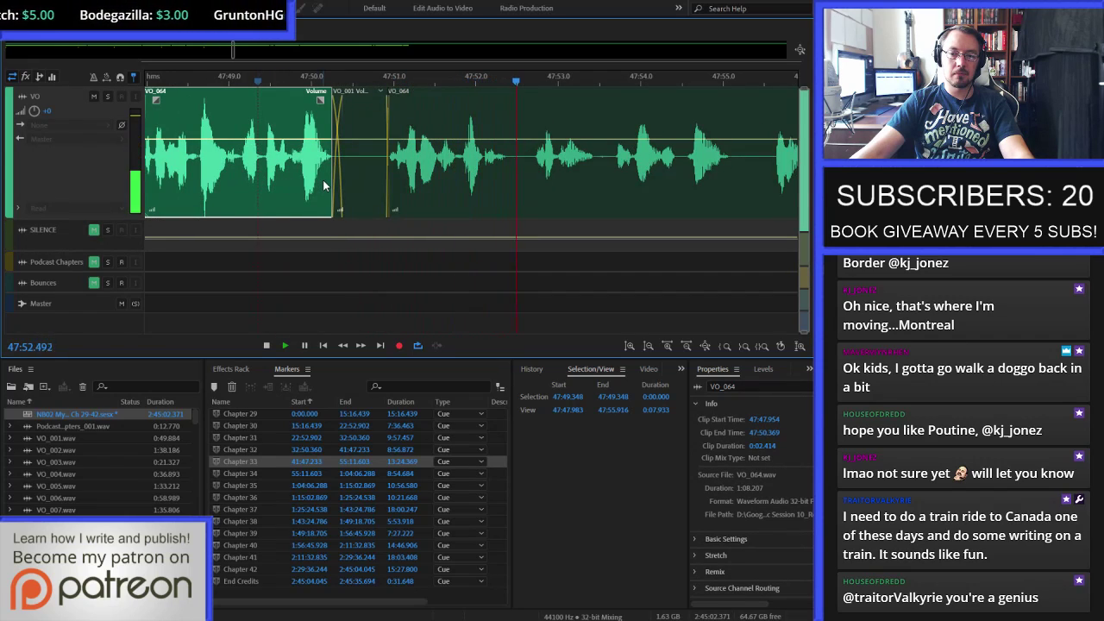
{"action": "key", "text": "space"}
- Replace the VO_064 pause from about 47:52.35 to 47:52.73 with a crossfaded piece of clean silence
{"action": "scroll", "coordinate": [506, 171], "scroll_direction": "up", "scroll_amount": 5}
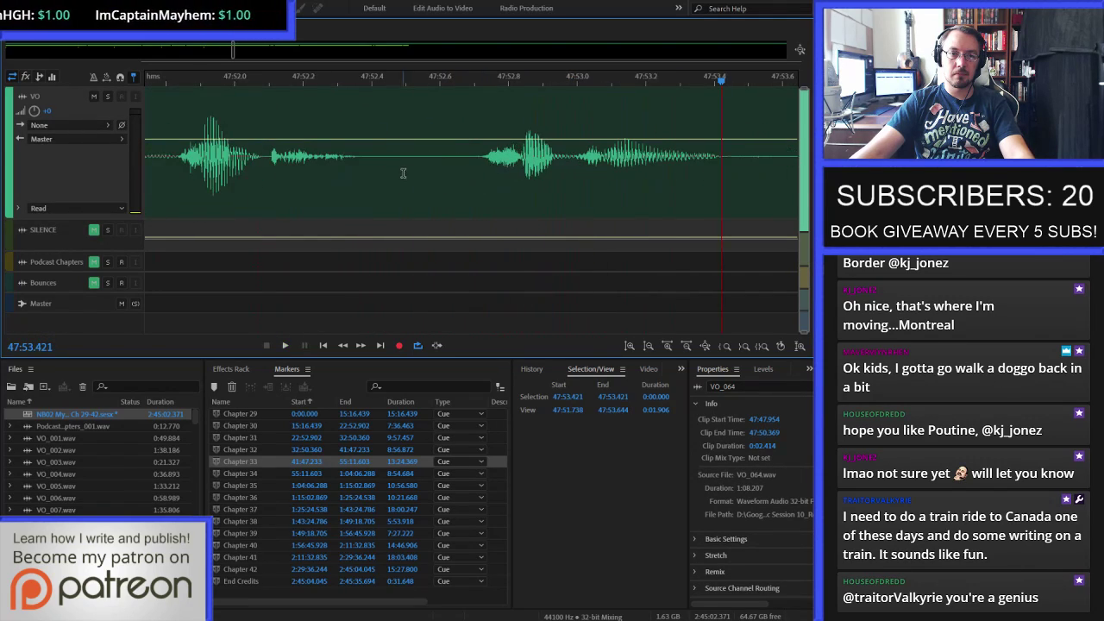
{"action": "left_click_drag", "start_coordinate": [376, 164], "coordinate": [473, 180]}
{"action": "key", "text": "Delete"}
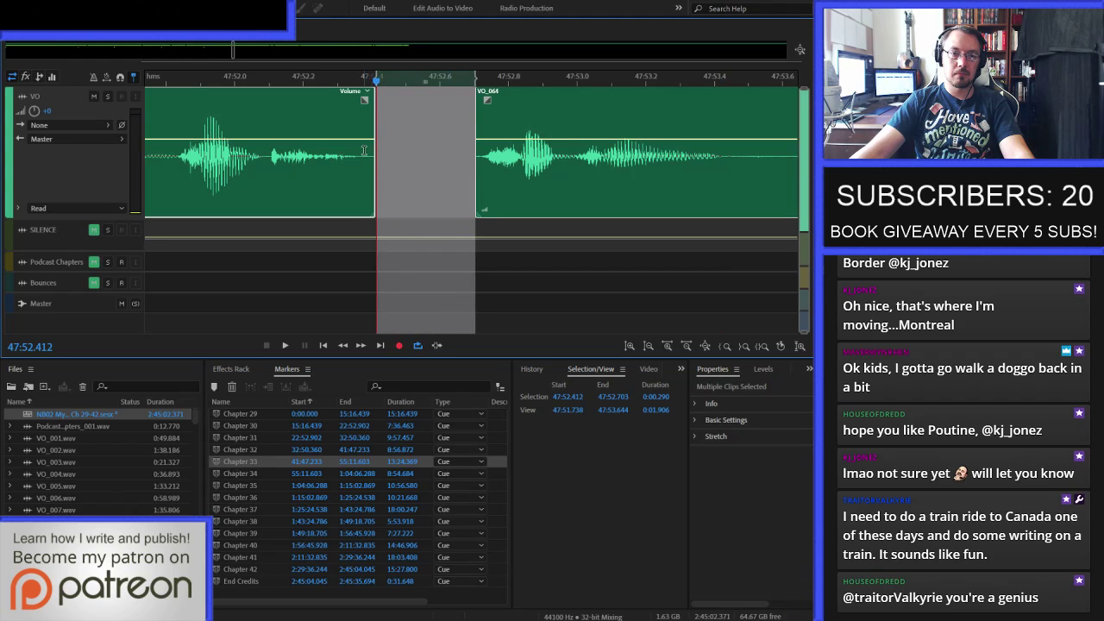
{"action": "left_click_drag", "start_coordinate": [354, 152], "coordinate": [484, 164]}
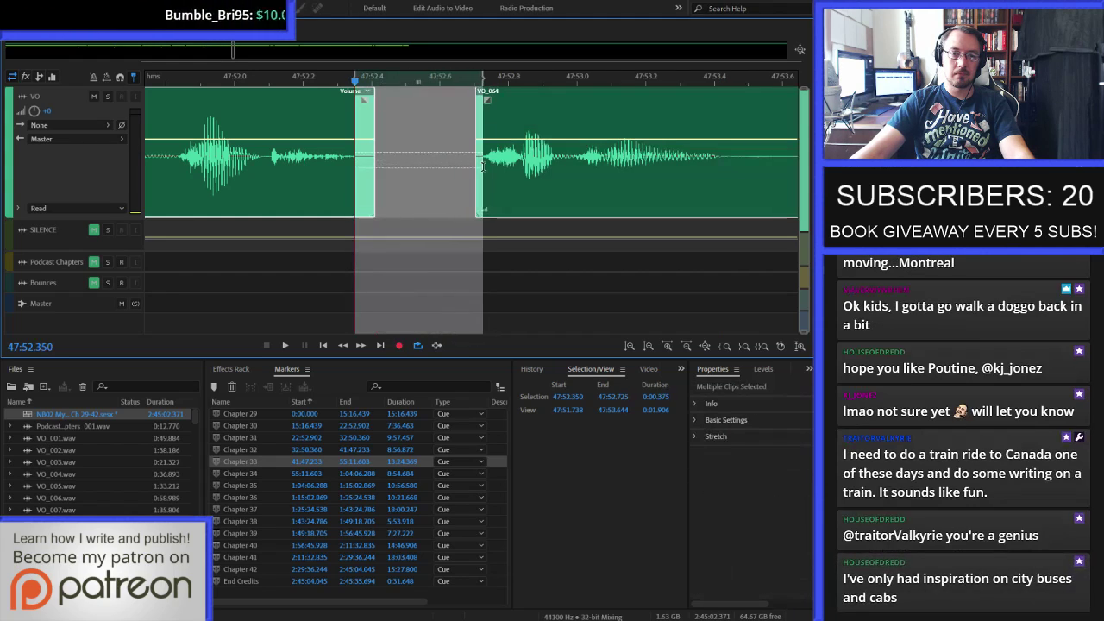
{"action": "left_click", "coordinate": [425, 226]}
{"action": "key", "text": "ctrl+v"}
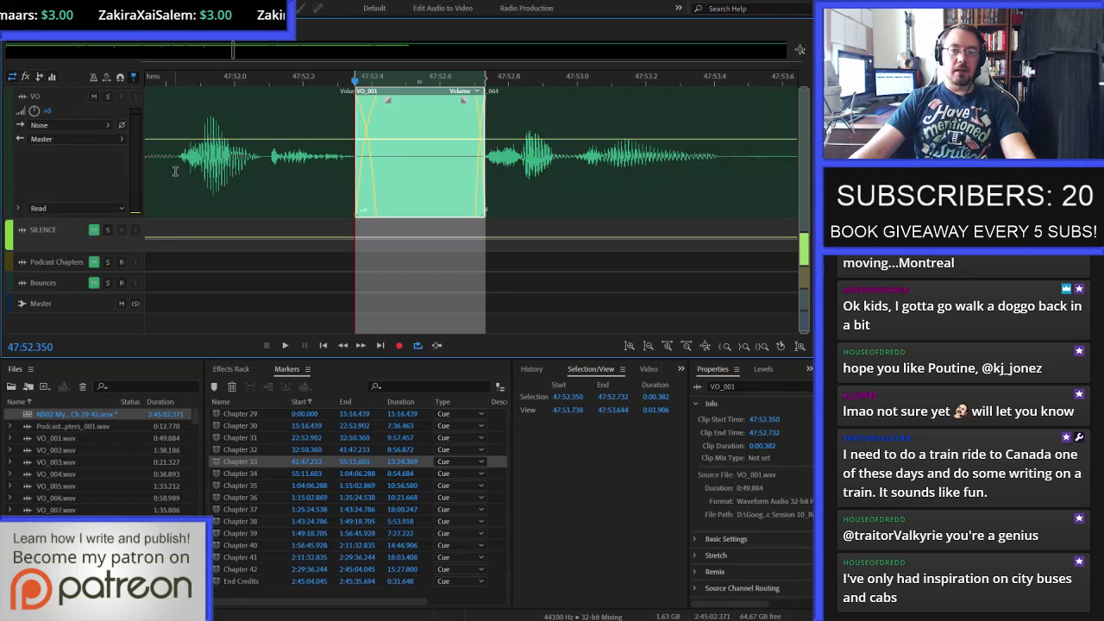
- Play back the VO_064 narration across the new patch from about 47:51.8 to 47:56.3
{"action": "left_click", "coordinate": [172, 171]}
{"action": "key", "text": "space"}
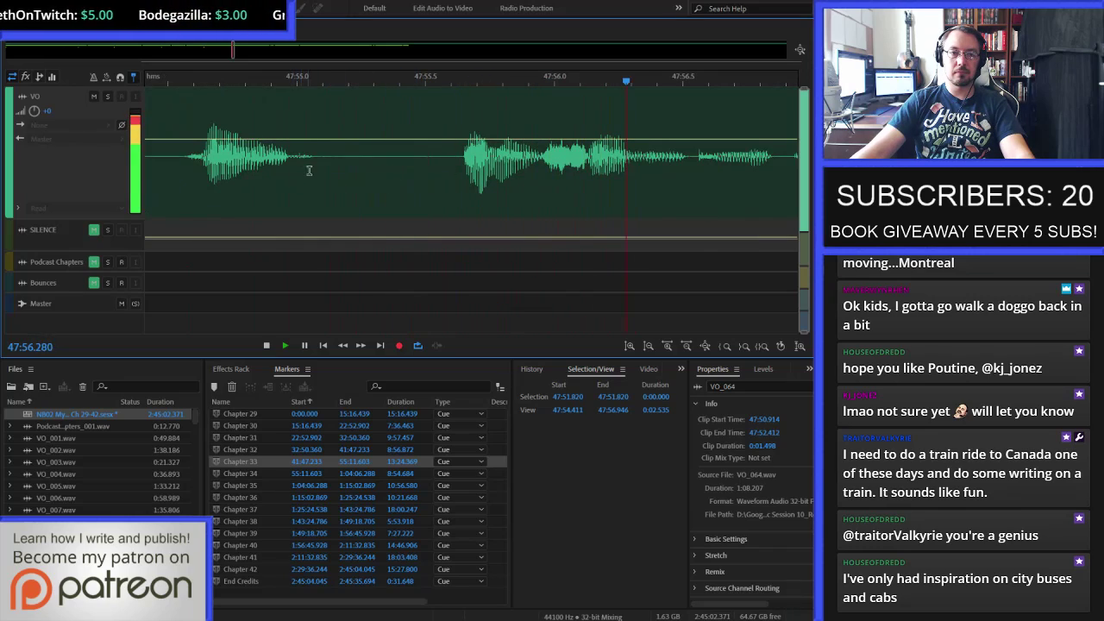
{"action": "key", "text": "space"}
- Replace the VO_064 pause from about 47:55.06 to 47:55.64 with clean silence copied from the SILENCE track
{"action": "left_click_drag", "start_coordinate": [336, 172], "coordinate": [456, 172]}
{"action": "key", "text": "Delete"}
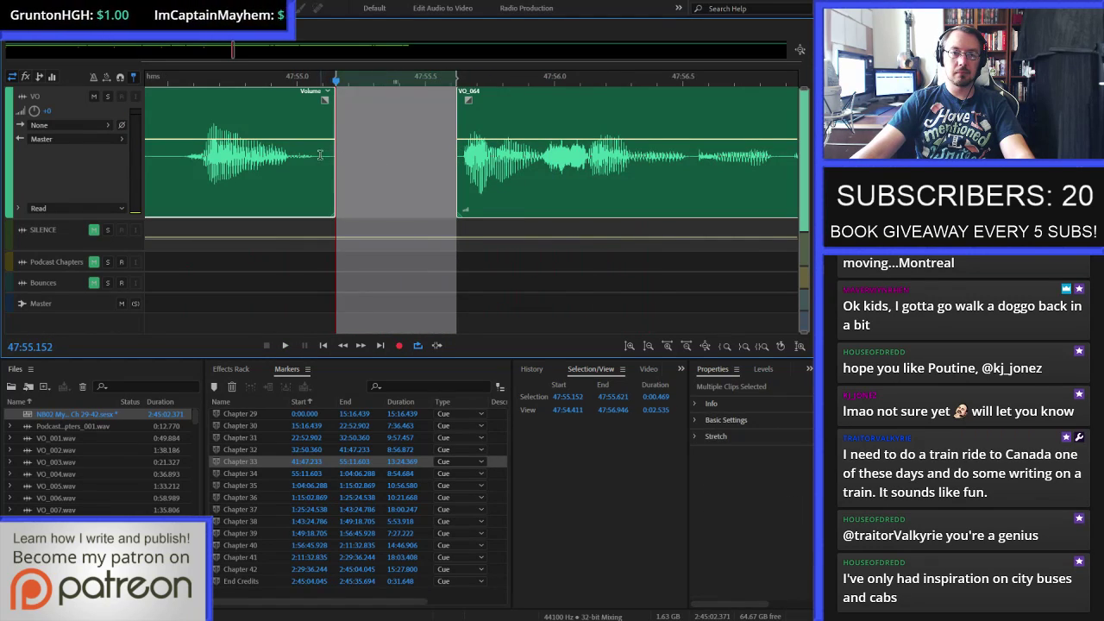
{"action": "left_click_drag", "start_coordinate": [313, 155], "coordinate": [459, 169]}
{"action": "left_click", "coordinate": [421, 227]}
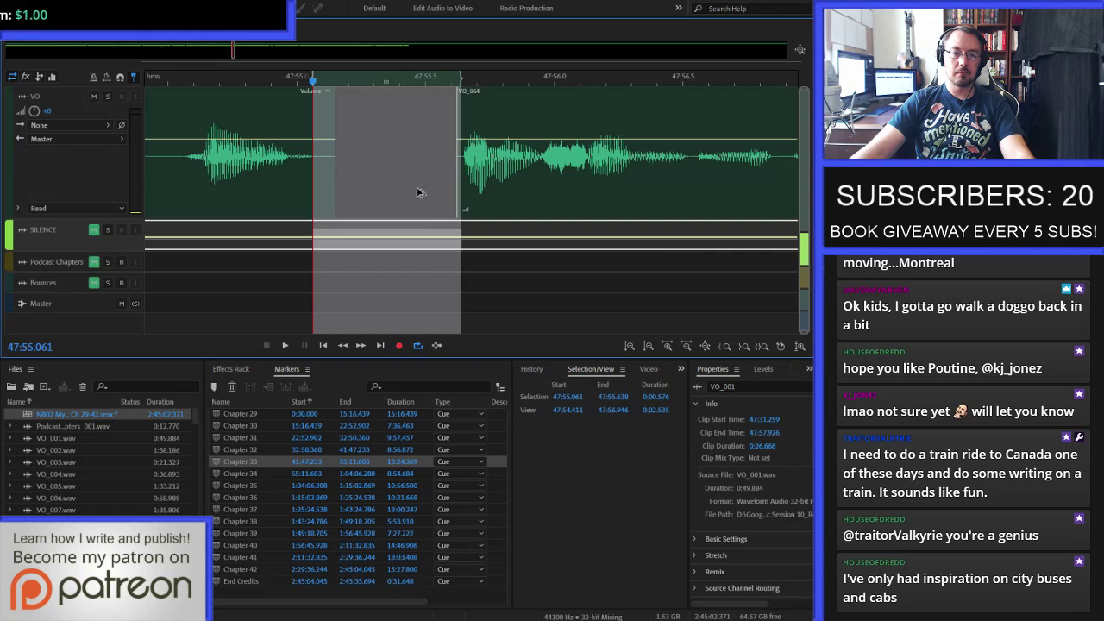
{"action": "key", "text": "ctrl+c"}
{"action": "left_click", "coordinate": [414, 160]}
{"action": "key", "text": "ctrl+v"}
- Play back the patched pause from about 47:54.6 and keep listening to the narration past 48:01.6
{"action": "left_click", "coordinate": [191, 180]}
{"action": "key", "text": "space"}
{"action": "scroll", "coordinate": [201, 180], "scroll_direction": "down", "scroll_amount": 4}
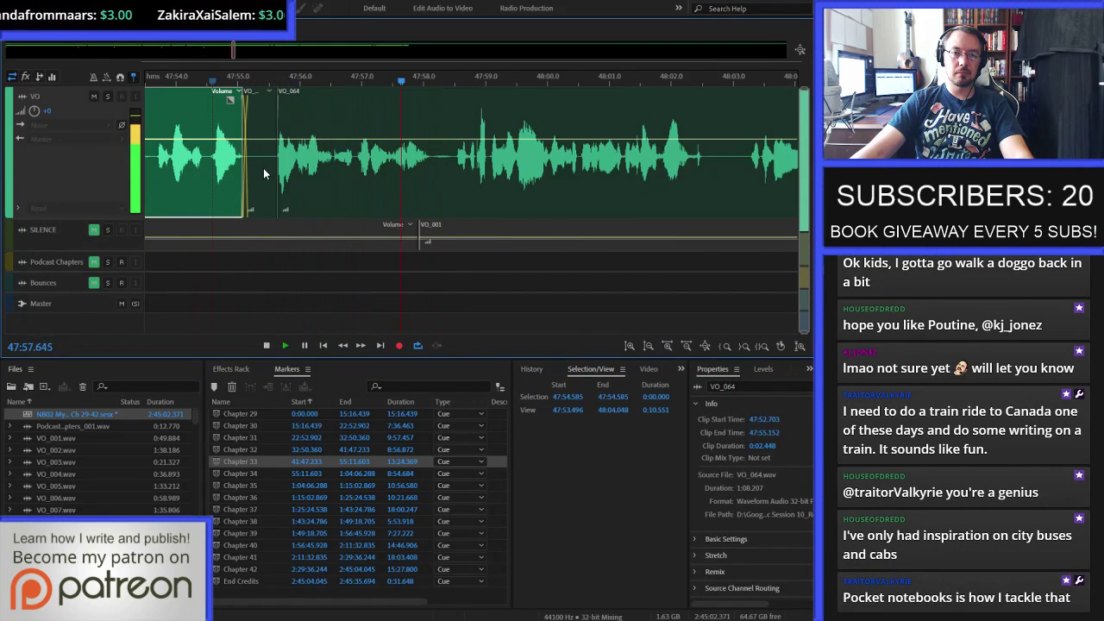
{"action": "scroll", "coordinate": [368, 174], "scroll_direction": "down", "scroll_amount": 3}
{"action": "scroll", "coordinate": [450, 171], "scroll_direction": "up", "scroll_amount": 3}
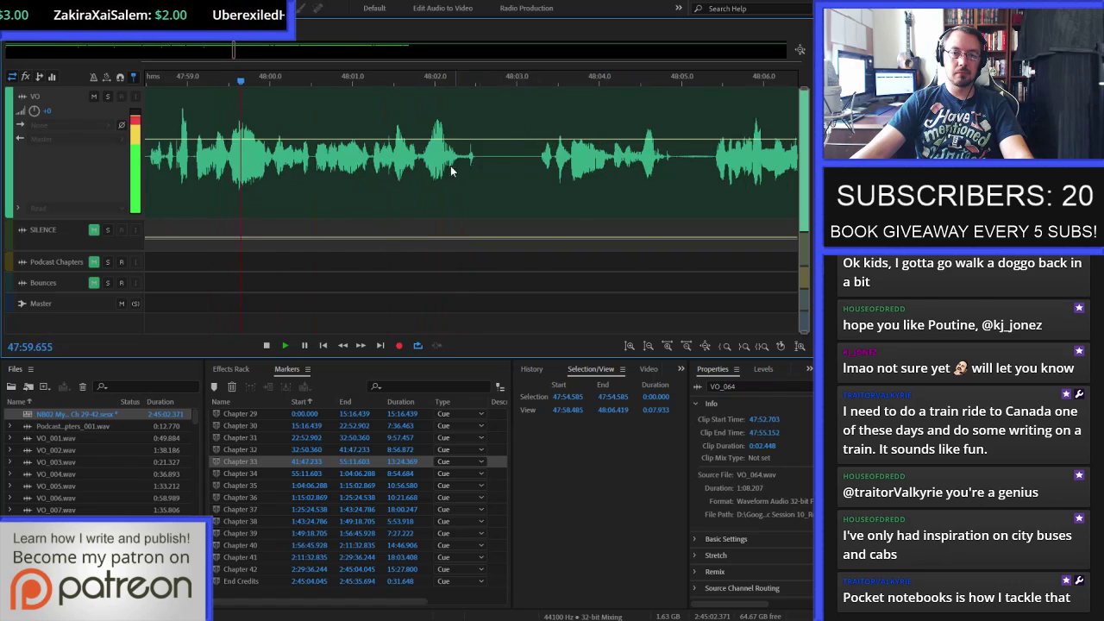
{"action": "scroll", "coordinate": [474, 168], "scroll_direction": "up", "scroll_amount": 2}
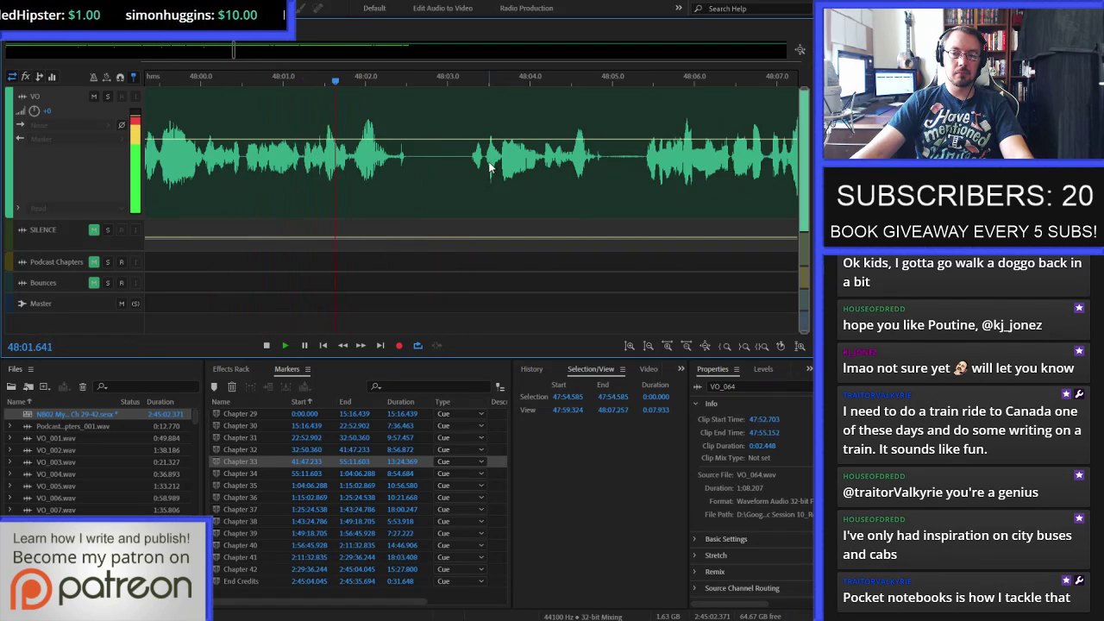
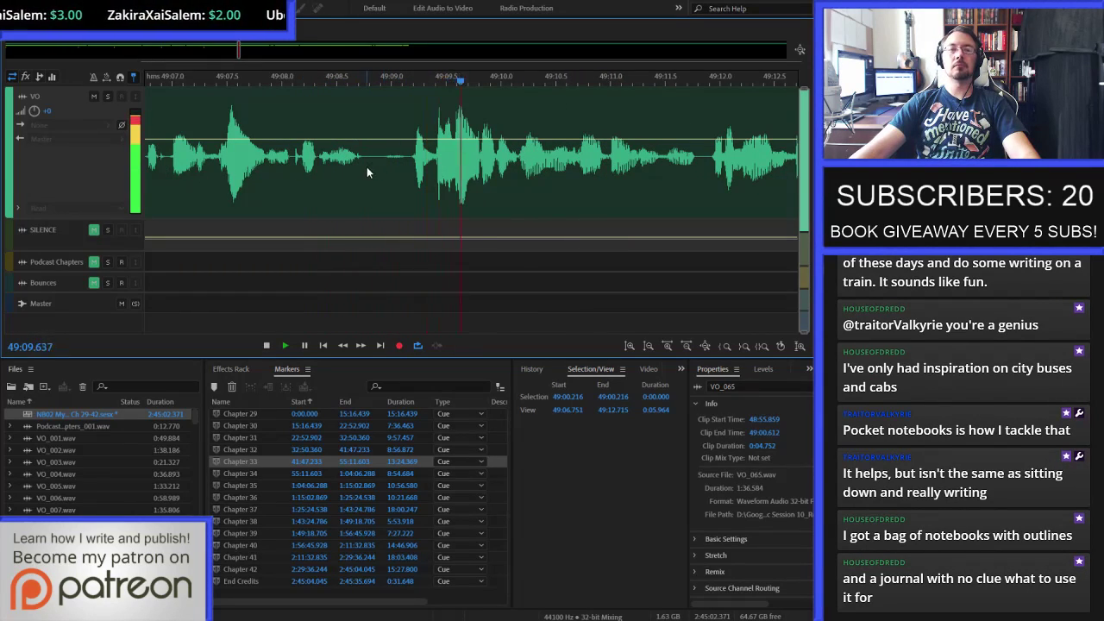
- Proof-listen to the VO_065 narration from about 49:09.6 to 49:17.7, checking its pauses for noises
{"action": "scroll", "coordinate": [346, 172], "scroll_direction": "down", "scroll_amount": 3}
{"action": "scroll", "coordinate": [574, 158], "scroll_direction": "up", "scroll_amount": 3}
{"action": "scroll", "coordinate": [573, 160], "scroll_direction": "down", "scroll_amount": 3}
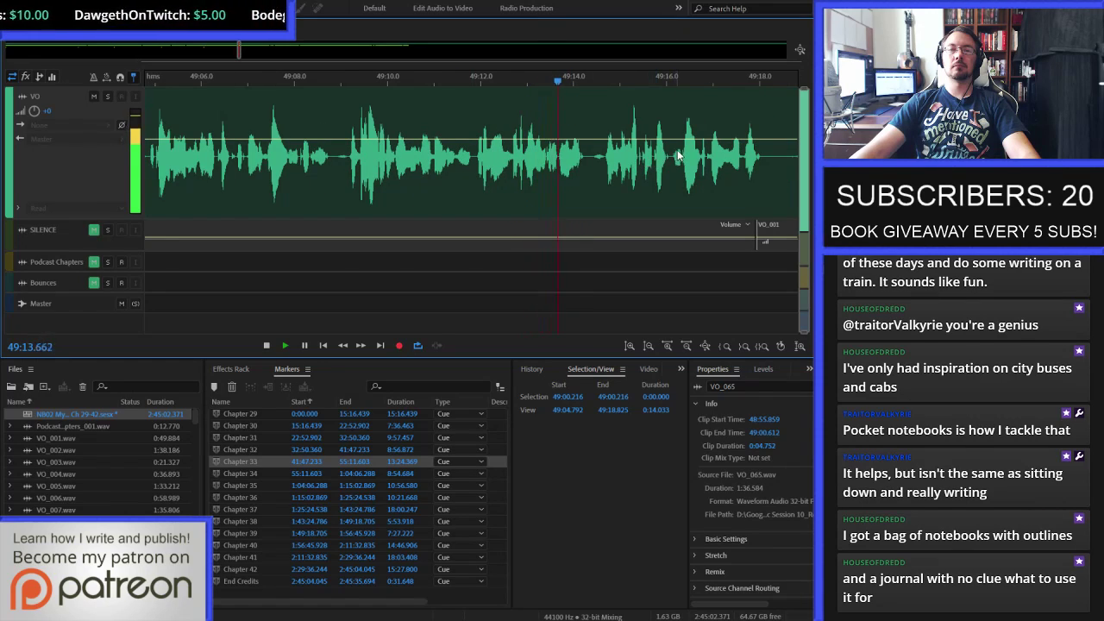
{"action": "scroll", "coordinate": [596, 168], "scroll_direction": "up", "scroll_amount": 1}
{"action": "scroll", "coordinate": [363, 201], "scroll_direction": "down", "scroll_amount": 1}
{"action": "scroll", "coordinate": [738, 164], "scroll_direction": "up", "scroll_amount": 1}
{"action": "scroll", "coordinate": [397, 164], "scroll_direction": "up", "scroll_amount": 5}
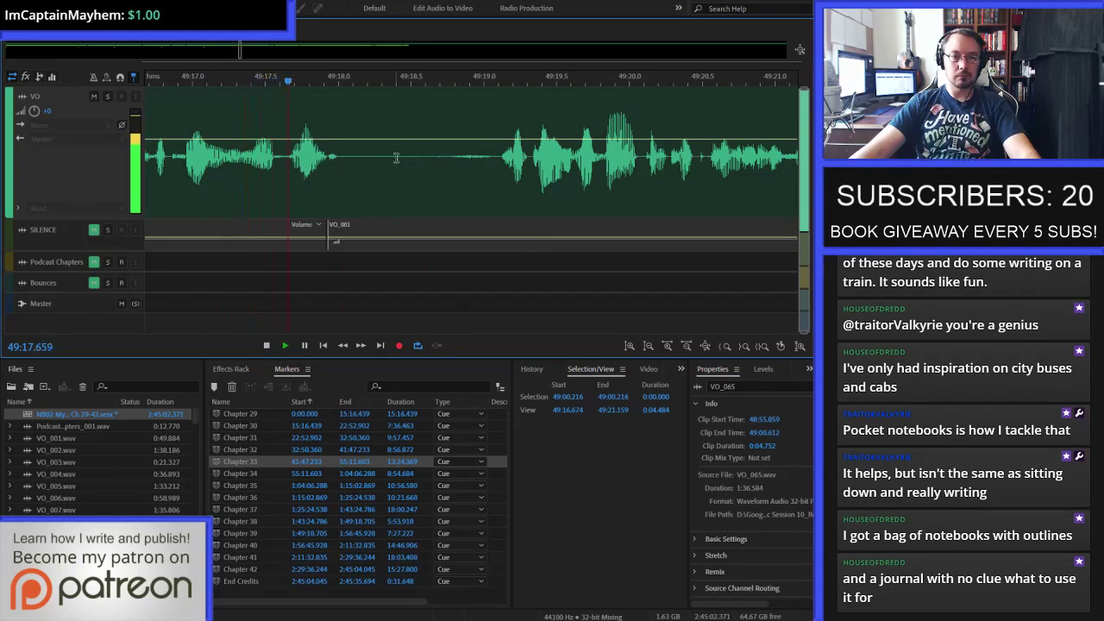
{"action": "key", "text": "space"}
- Replace the noisy VO_065 pause from about 49:18.06 to 49:18.89 with clean silence copied from the SILENCE track
{"action": "left_click_drag", "start_coordinate": [356, 160], "coordinate": [442, 158]}
{"action": "key", "text": "Delete"}
{"action": "left_click_drag", "start_coordinate": [349, 159], "coordinate": [467, 164]}
{"action": "left_click", "coordinate": [417, 227]}
{"action": "key", "text": "ctrl+c"}
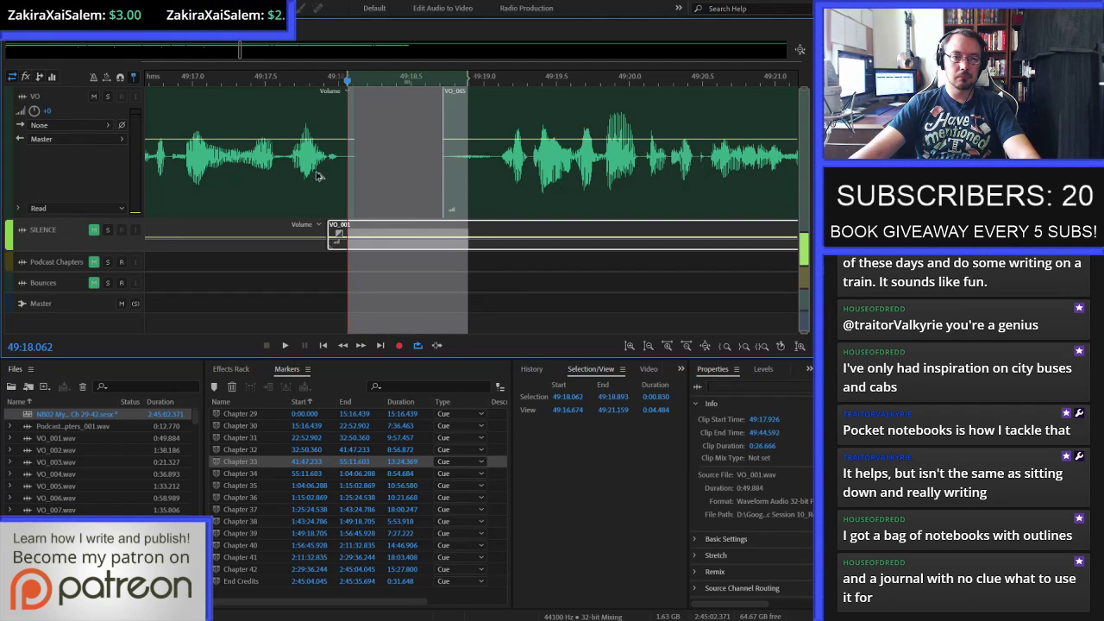
{"action": "left_click", "coordinate": [357, 173]}
{"action": "key", "text": "ctrl+v"}
- Play back the patched VO_065 pause from about 49:17.1 and listen on to about 49:24.8
{"action": "left_click", "coordinate": [213, 178]}
{"action": "key", "text": "space"}
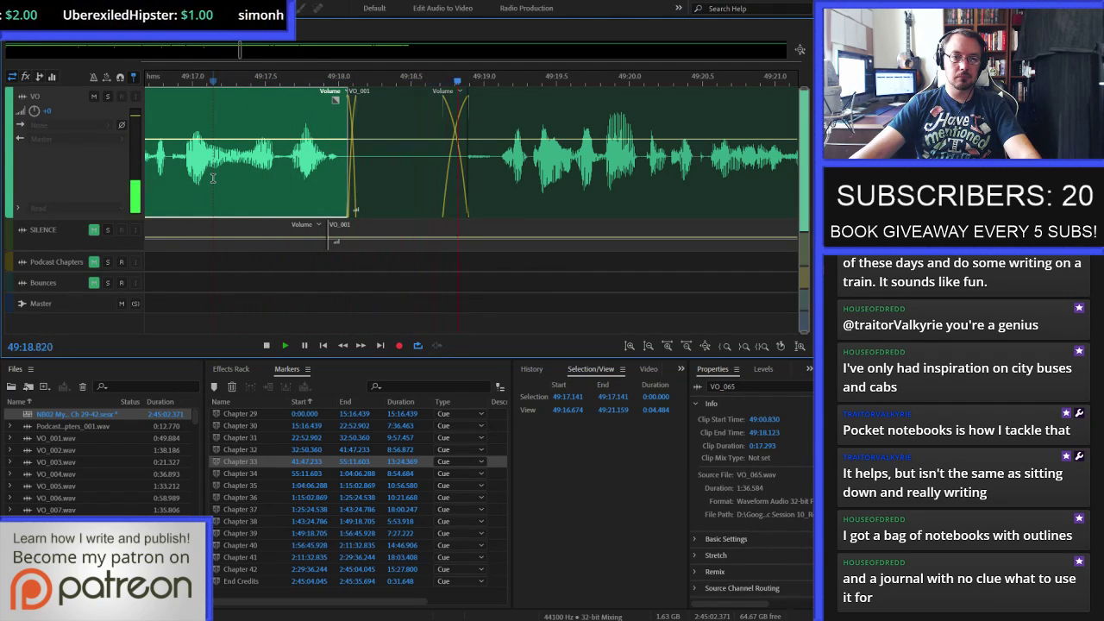
{"action": "scroll", "coordinate": [579, 167], "scroll_direction": "down", "scroll_amount": 2}
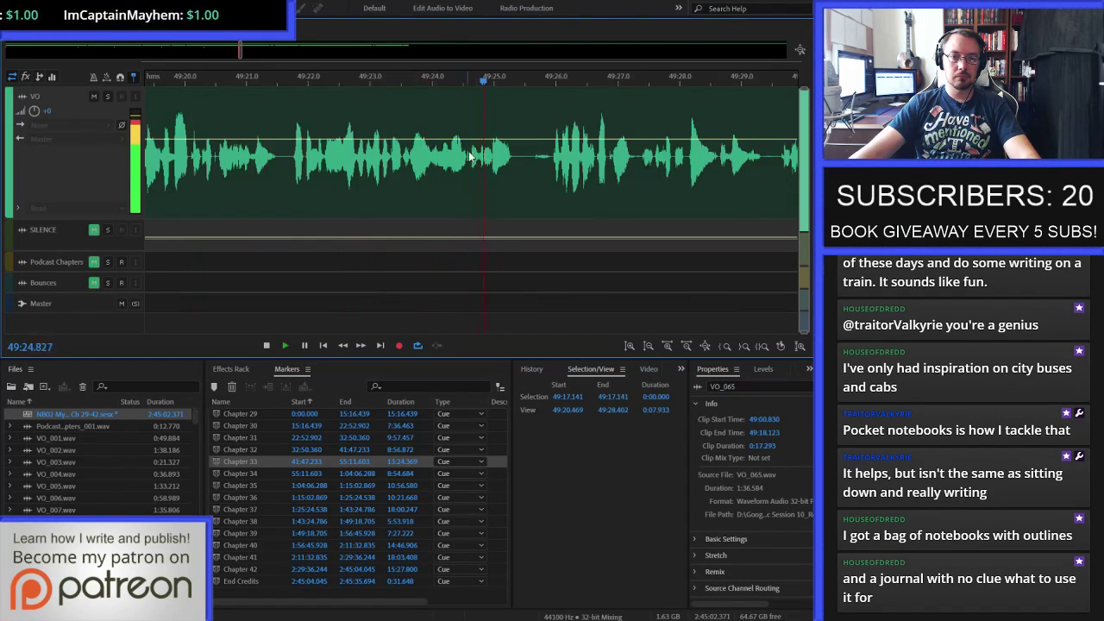
- Replace the noisy VO_065 pause from about 49:25.26 to 49:25.80 with clean silence copied from the SILENCE track
{"action": "scroll", "coordinate": [587, 158], "scroll_direction": "up", "scroll_amount": 2}
{"action": "key", "text": "space"}
{"action": "left_click_drag", "start_coordinate": [411, 158], "coordinate": [477, 160]}
{"action": "key", "text": "Delete"}
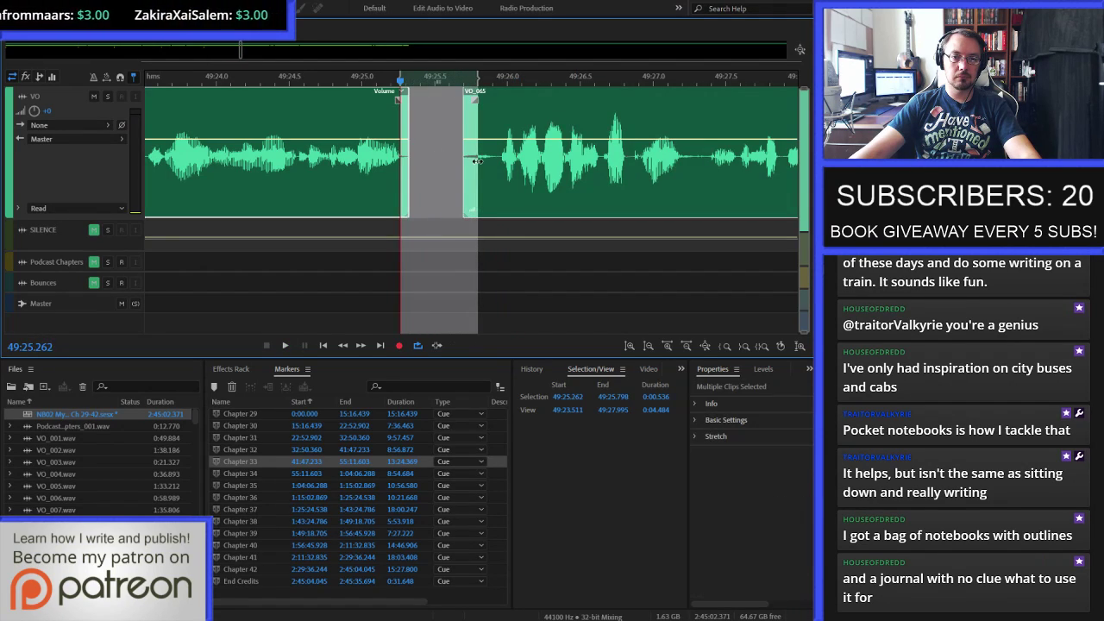
{"action": "left_click", "coordinate": [438, 227]}
{"action": "key", "text": "ctrl+c"}
{"action": "left_click", "coordinate": [446, 173]}
{"action": "key", "text": "ctrl+v"}
- Play back the patched VO_065 pause from about 49:24.6 and keep listening to about 49:33.2
{"action": "left_click", "coordinate": [305, 172]}
{"action": "key", "text": "space"}
{"action": "scroll", "coordinate": [306, 173], "scroll_direction": "down", "scroll_amount": 4}
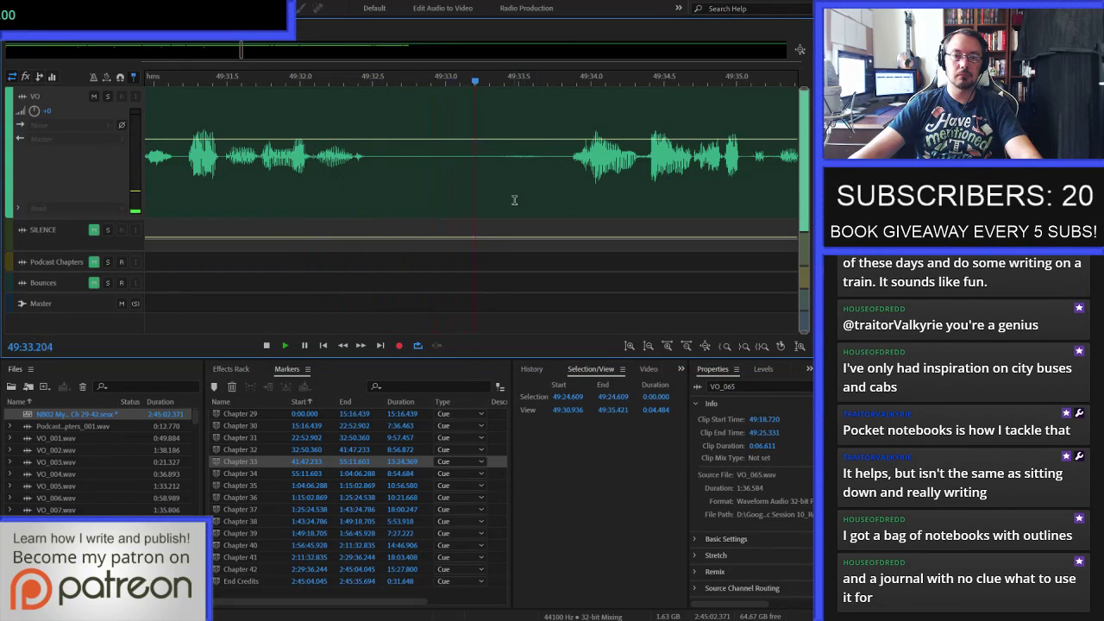
- Replace the noisy VO_065 pause from about 49:32.4 to 49:33.9 with clean silence copied from the SILENCE track
{"action": "left_click_drag", "start_coordinate": [386, 160], "coordinate": [560, 174]}
{"action": "key", "text": "Delete"}
{"action": "left_click_drag", "start_coordinate": [362, 161], "coordinate": [573, 171]}
{"action": "left_click_drag", "start_coordinate": [475, 229], "coordinate": [489, 164]}
- Play back the patched pause from about 49:32.2 and proof-listen to the VO_065 narration up to about 49:39.6
{"action": "left_click", "coordinate": [324, 168]}
{"action": "key", "text": "space"}
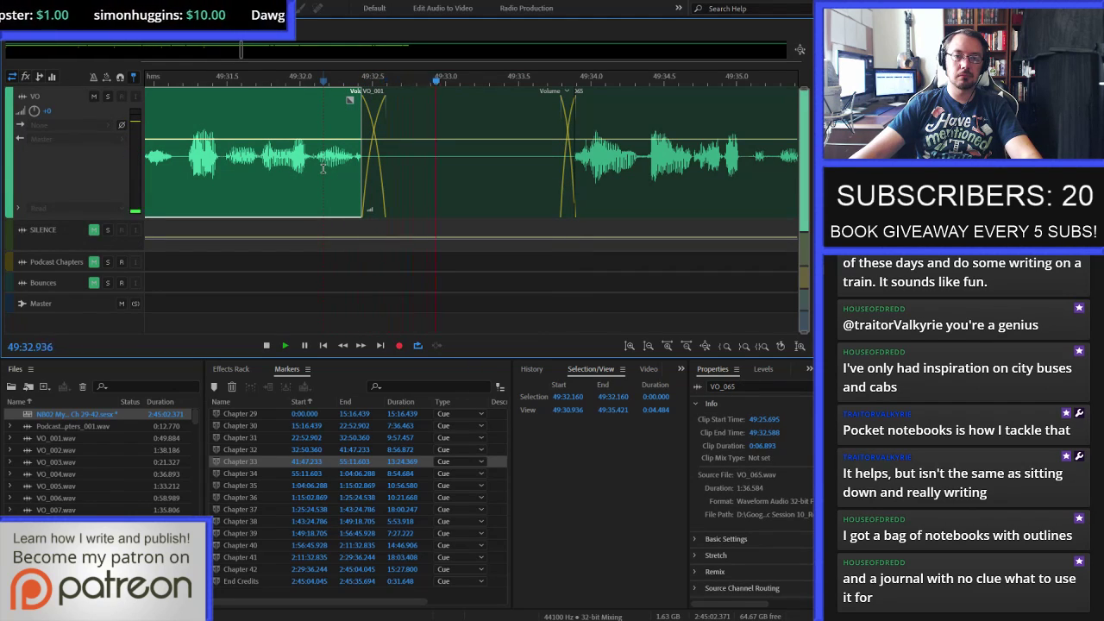
{"action": "scroll", "coordinate": [320, 174], "scroll_direction": "down", "scroll_amount": 3}
{"action": "scroll", "coordinate": [603, 164], "scroll_direction": "up", "scroll_amount": 2}
{"action": "scroll", "coordinate": [399, 177], "scroll_direction": "down", "scroll_amount": 2}
{"action": "scroll", "coordinate": [627, 158], "scroll_direction": "up", "scroll_amount": 2}
{"action": "scroll", "coordinate": [337, 172], "scroll_direction": "down", "scroll_amount": 2}
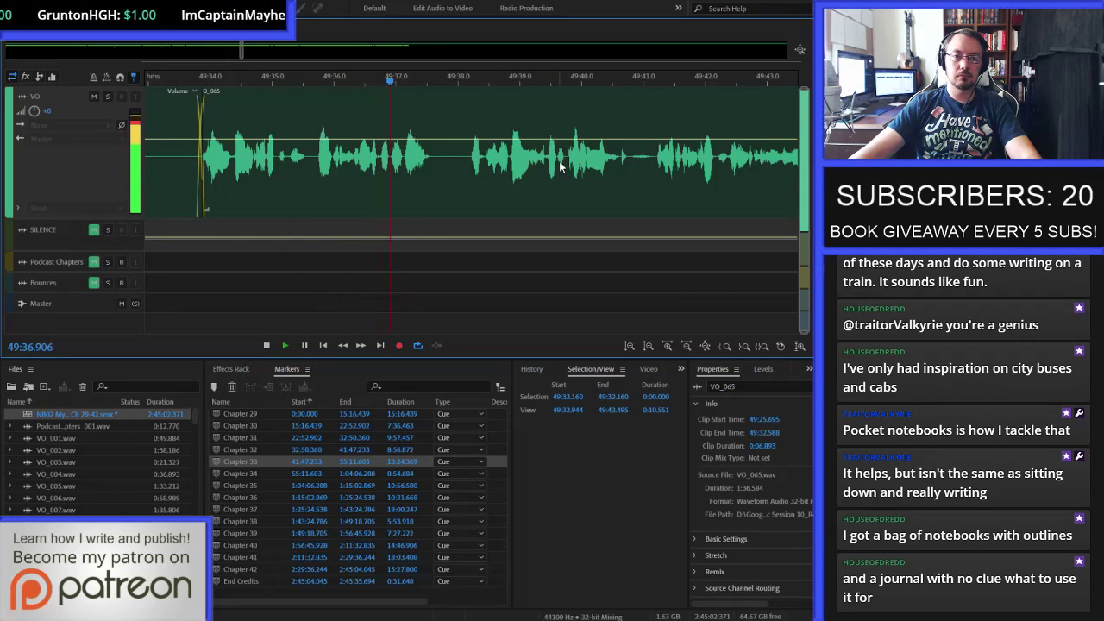
{"action": "scroll", "coordinate": [561, 163], "scroll_direction": "up", "scroll_amount": 2}
{"action": "scroll", "coordinate": [379, 172], "scroll_direction": "up", "scroll_amount": 3}
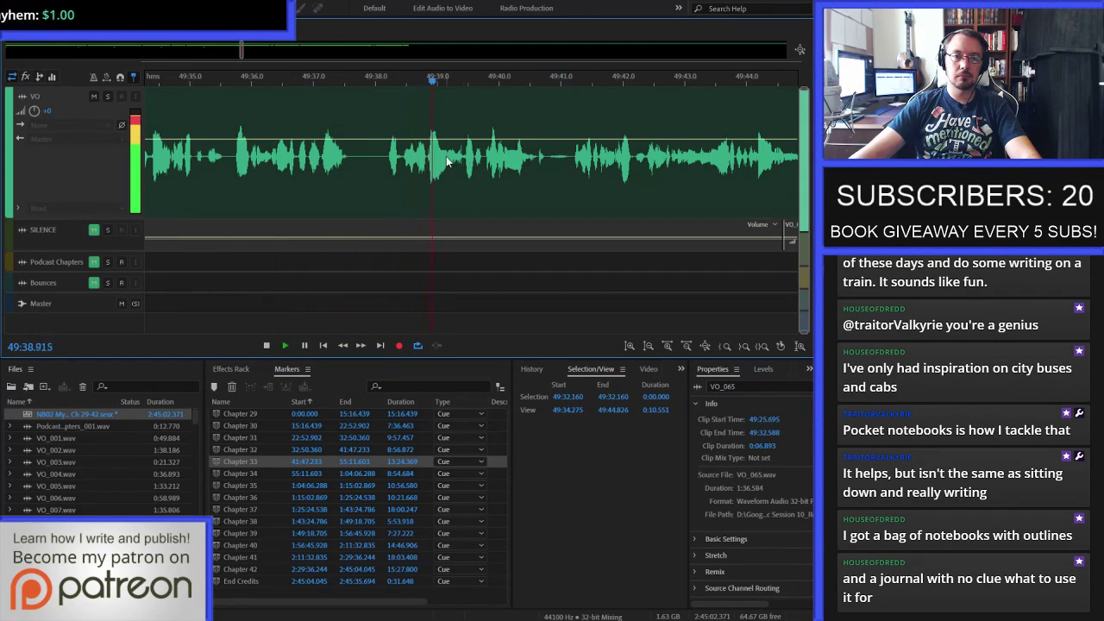
- Replace the noisy VO_065 pause from about 49:37.56 to 49:38.21 with clean silence copied from the SILENCE track
{"action": "key", "text": "space"}
{"action": "scroll", "coordinate": [325, 178], "scroll_direction": "up", "scroll_amount": 3}
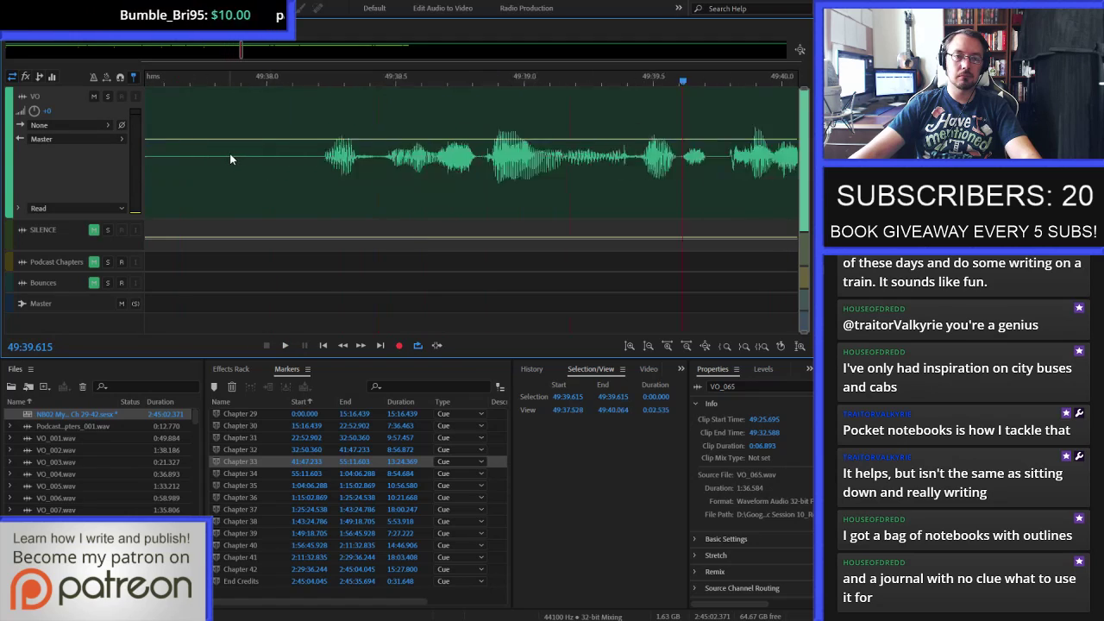
{"action": "scroll", "coordinate": [238, 166], "scroll_direction": "down", "scroll_amount": 2}
{"action": "left_click_drag", "start_coordinate": [256, 154], "coordinate": [459, 155]}
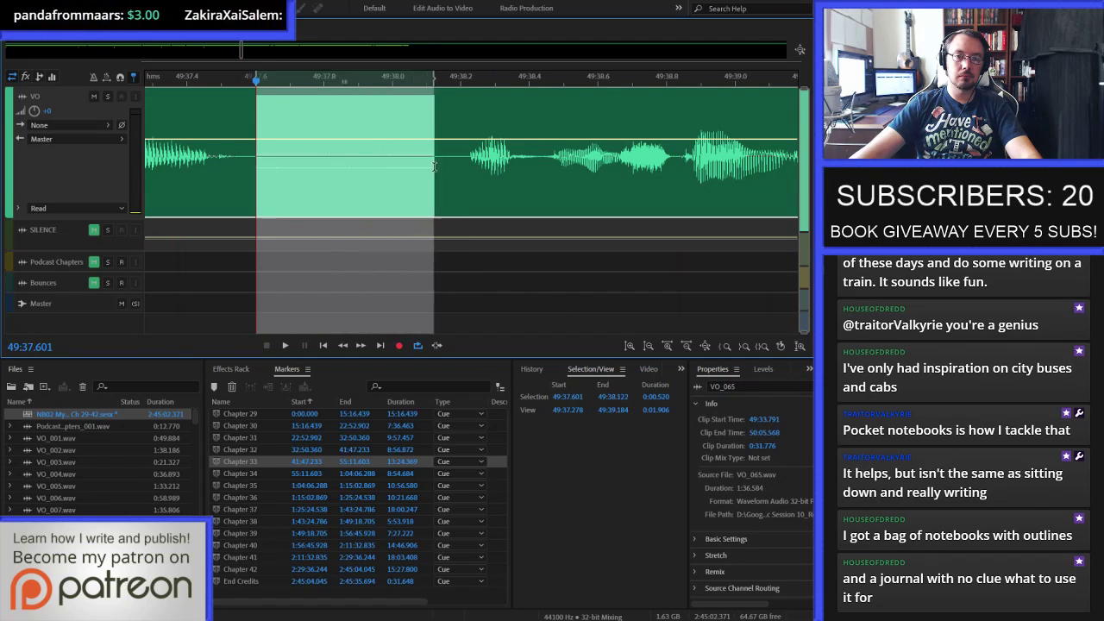
{"action": "key", "text": "Delete"}
{"action": "left_click", "coordinate": [241, 157]}
{"action": "left_click_drag", "start_coordinate": [241, 158], "coordinate": [465, 198]}
{"action": "left_click_drag", "start_coordinate": [415, 228], "coordinate": [420, 179]}
- Play back the patched pause from about 49:36.7 and listen on to about 49:44.0
{"action": "scroll", "coordinate": [415, 180], "scroll_direction": "down", "scroll_amount": 5}
{"action": "left_click", "coordinate": [300, 163]}
{"action": "key", "text": "space"}
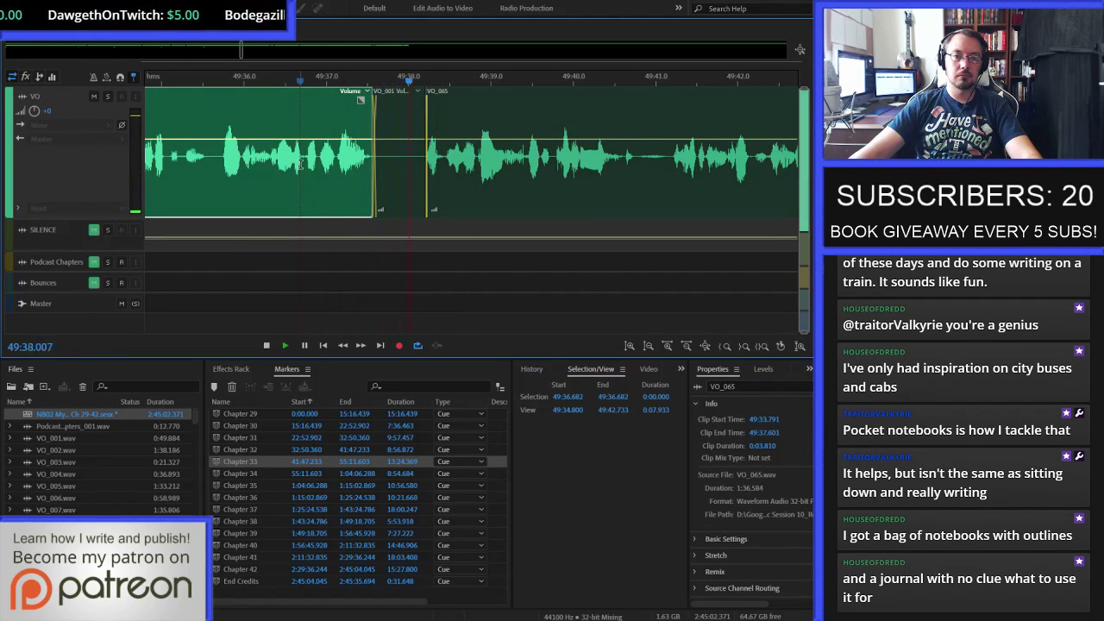
{"action": "scroll", "coordinate": [305, 167], "scroll_direction": "down", "scroll_amount": 2}
{"action": "scroll", "coordinate": [587, 164], "scroll_direction": "up", "scroll_amount": 3}
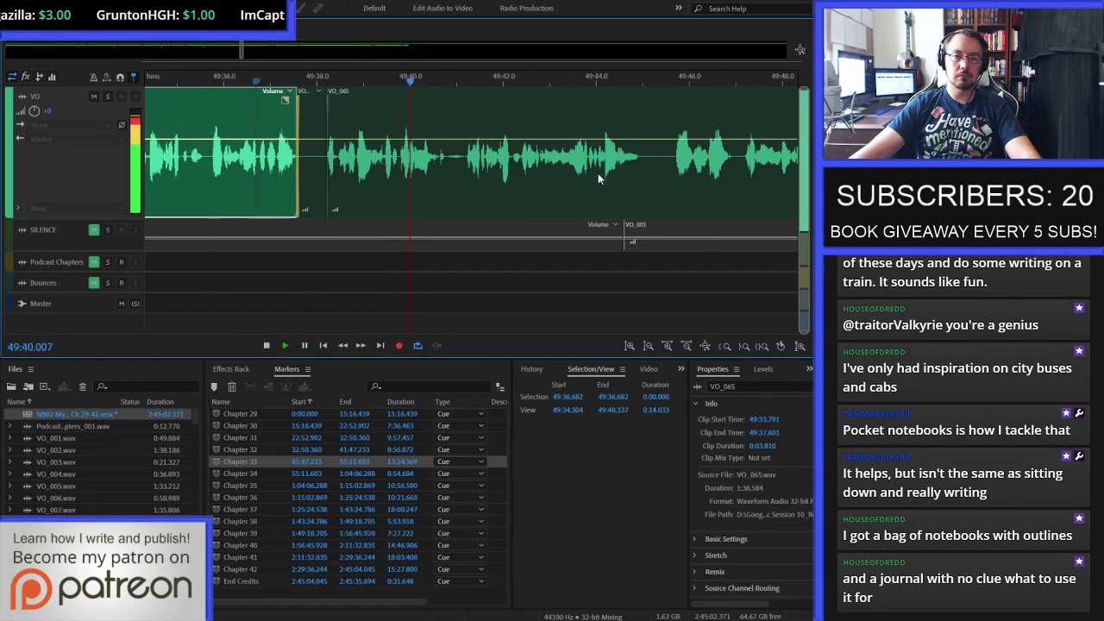
{"action": "scroll", "coordinate": [342, 182], "scroll_direction": "up", "scroll_amount": 2}
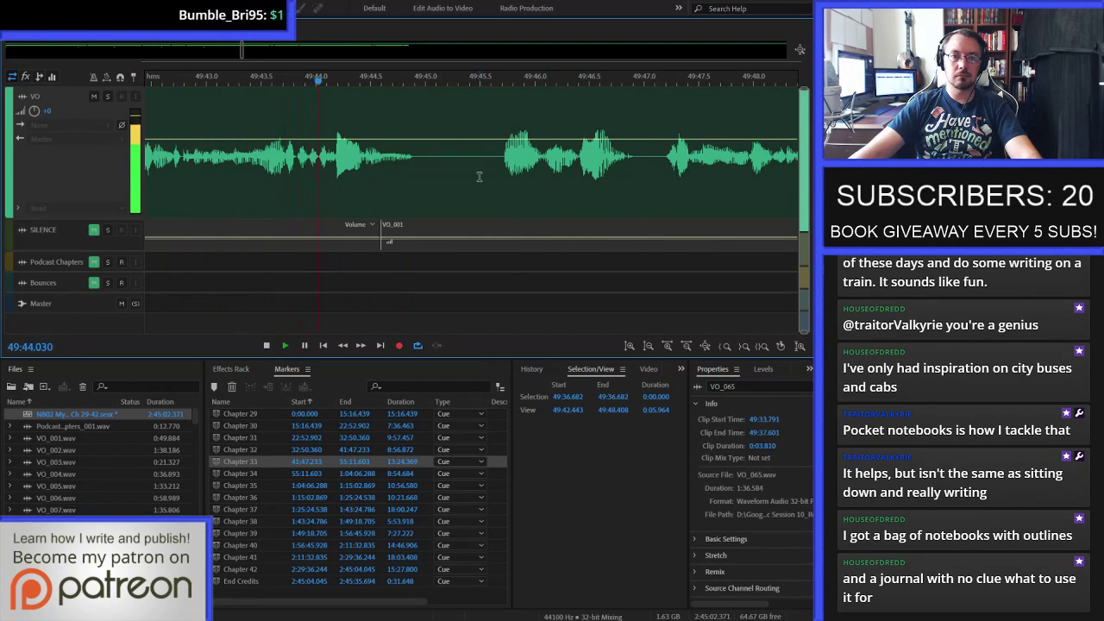
- Replace the noisy VO_065 pause from about 49:44.86 to 49:45.71 with clean silence copied from the SILENCE track
{"action": "scroll", "coordinate": [478, 177], "scroll_direction": "up", "scroll_amount": 3}
{"action": "key", "text": "space"}
{"action": "left_click_drag", "start_coordinate": [377, 157], "coordinate": [517, 164]}
{"action": "key", "text": "Delete"}
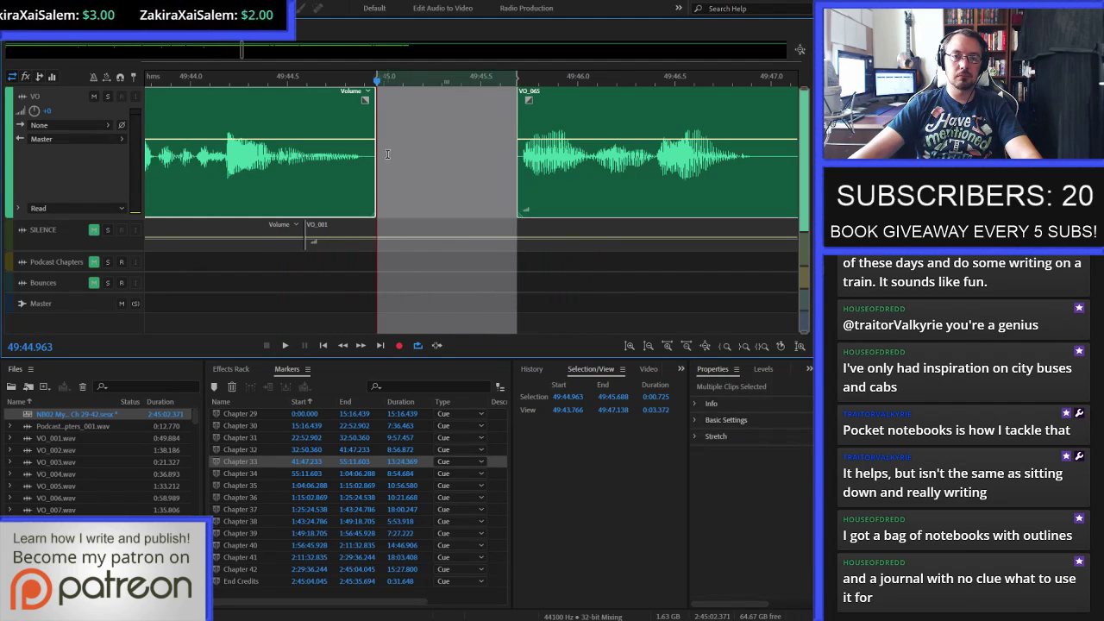
{"action": "left_click_drag", "start_coordinate": [357, 156], "coordinate": [520, 168]}
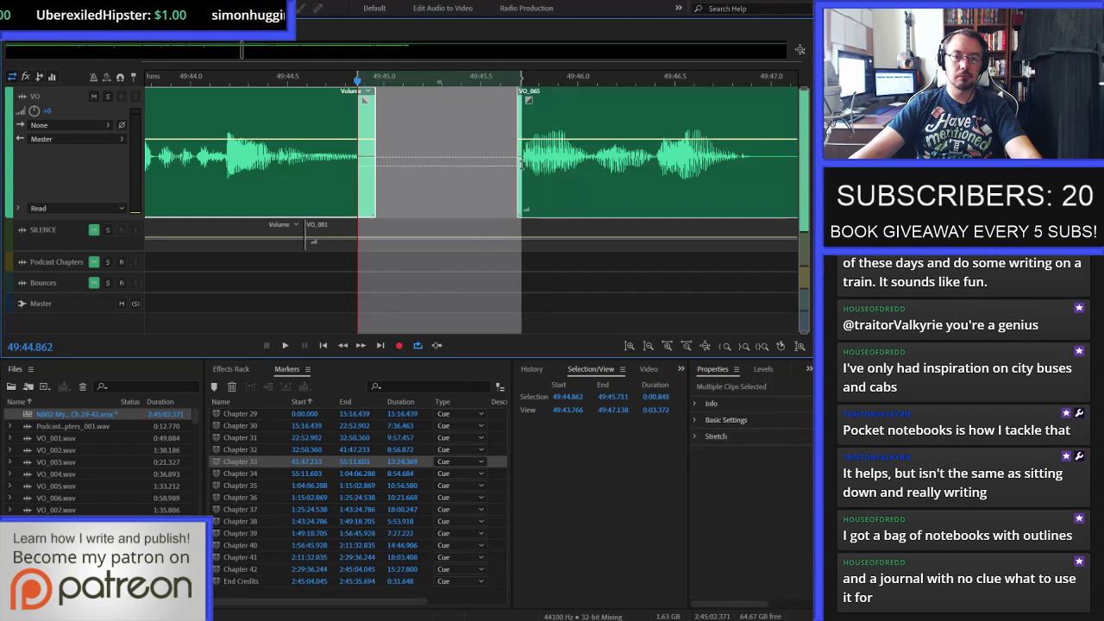
{"action": "left_click", "coordinate": [462, 225]}
- Play back the patched pause from about 49:44.2 and continue listening past 49:48.2
{"action": "left_click", "coordinate": [229, 157]}
{"action": "key", "text": "space"}
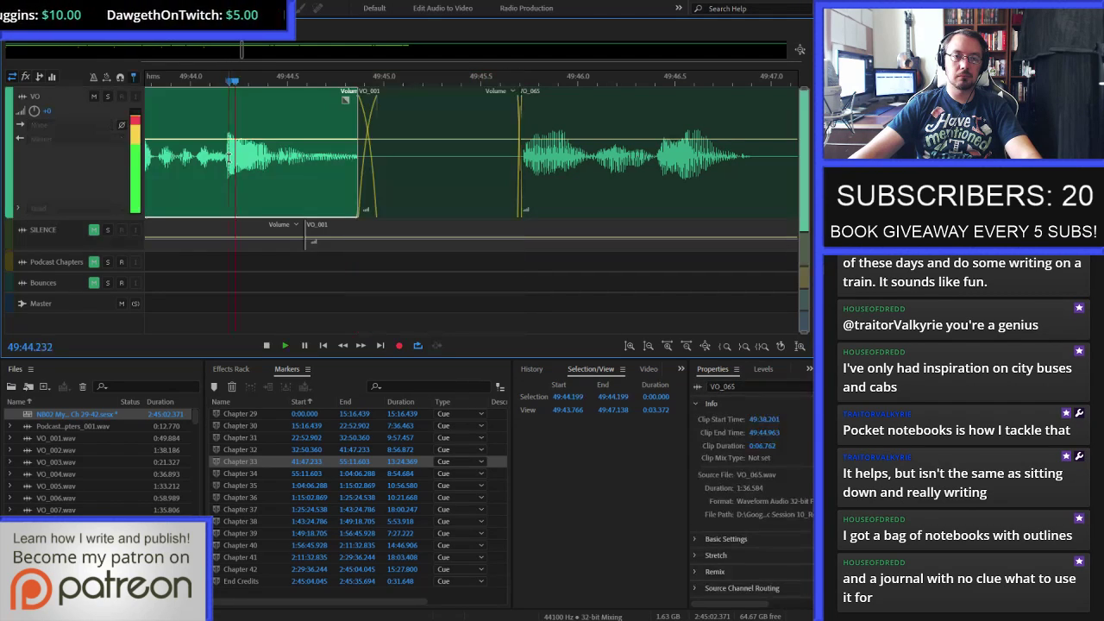
{"action": "scroll", "coordinate": [328, 177], "scroll_direction": "down", "scroll_amount": 4}
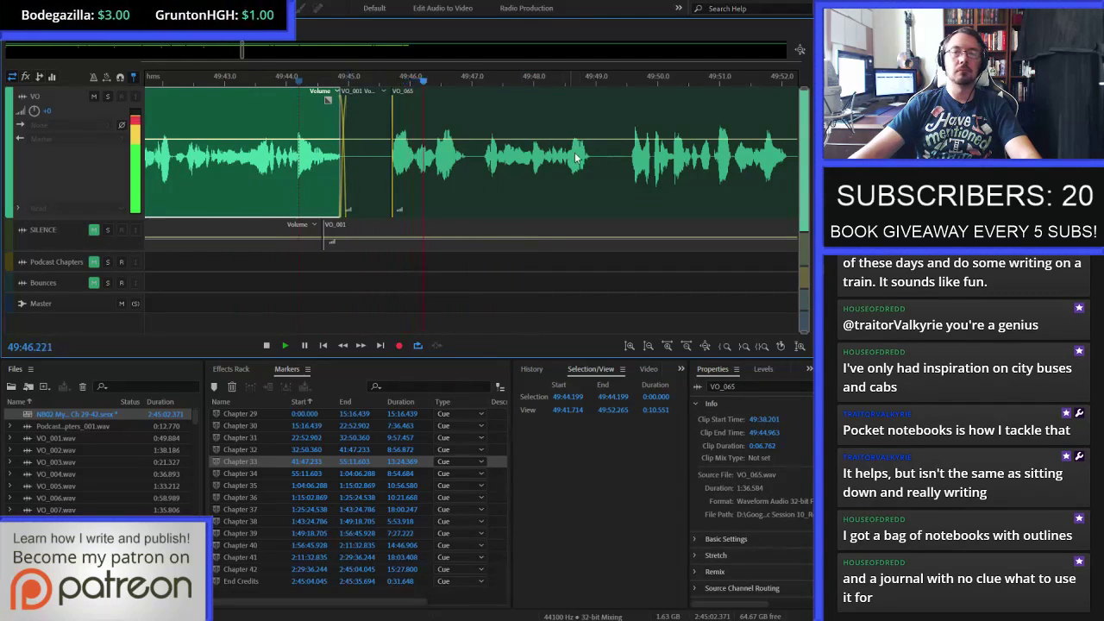
{"action": "scroll", "coordinate": [641, 158], "scroll_direction": "up", "scroll_amount": 2}
{"action": "scroll", "coordinate": [348, 173], "scroll_direction": "up", "scroll_amount": 2}
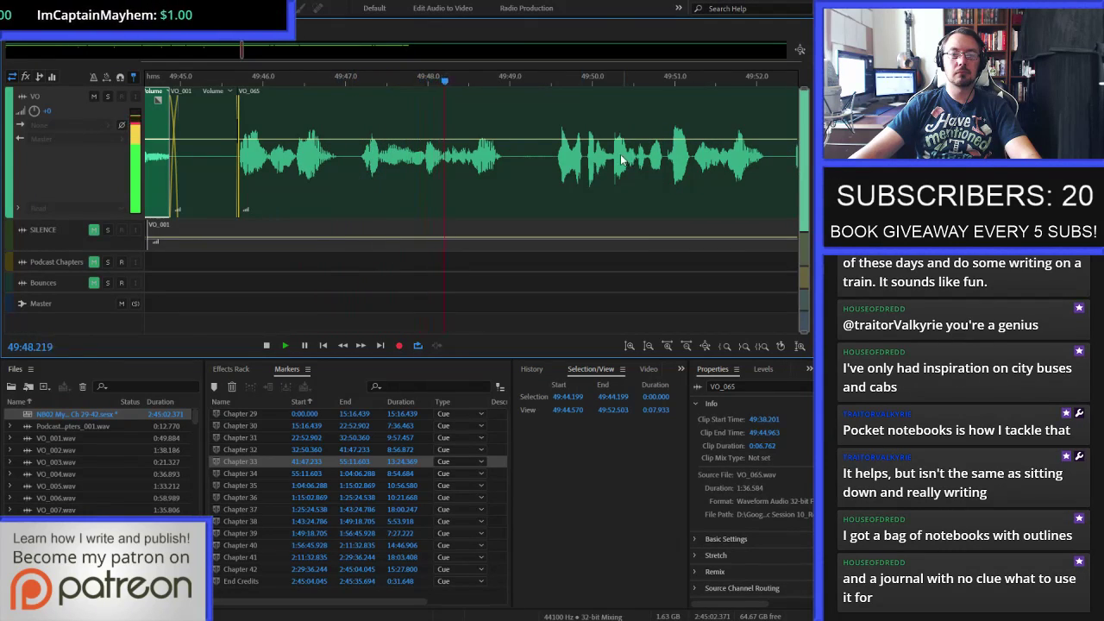
- Replace the noisy VO_065 pause from about 49:48.89 to 49:49.58 with clean silence copied from the SILENCE track
{"action": "left_click_drag", "start_coordinate": [362, 160], "coordinate": [475, 162]}
{"action": "key", "text": "Delete"}
{"action": "left_click_drag", "start_coordinate": [346, 155], "coordinate": [479, 170]}
{"action": "left_click", "coordinate": [440, 226]}
{"action": "key", "text": "ctrl+c"}
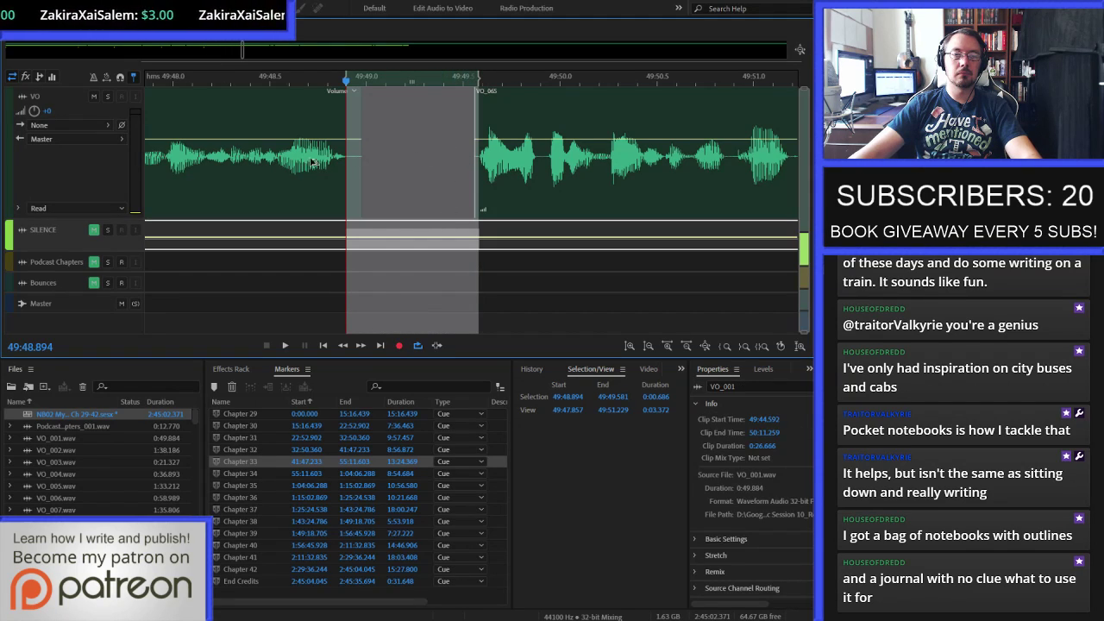
{"action": "left_click", "coordinate": [327, 162]}
{"action": "key", "text": "ctrl+v"}
- Play back the patched pause from about 49:48.4 and listen to the narration up to about 49:52.5
{"action": "key", "text": "space"}
{"action": "key", "text": "space"}
{"action": "left_click", "coordinate": [243, 160]}
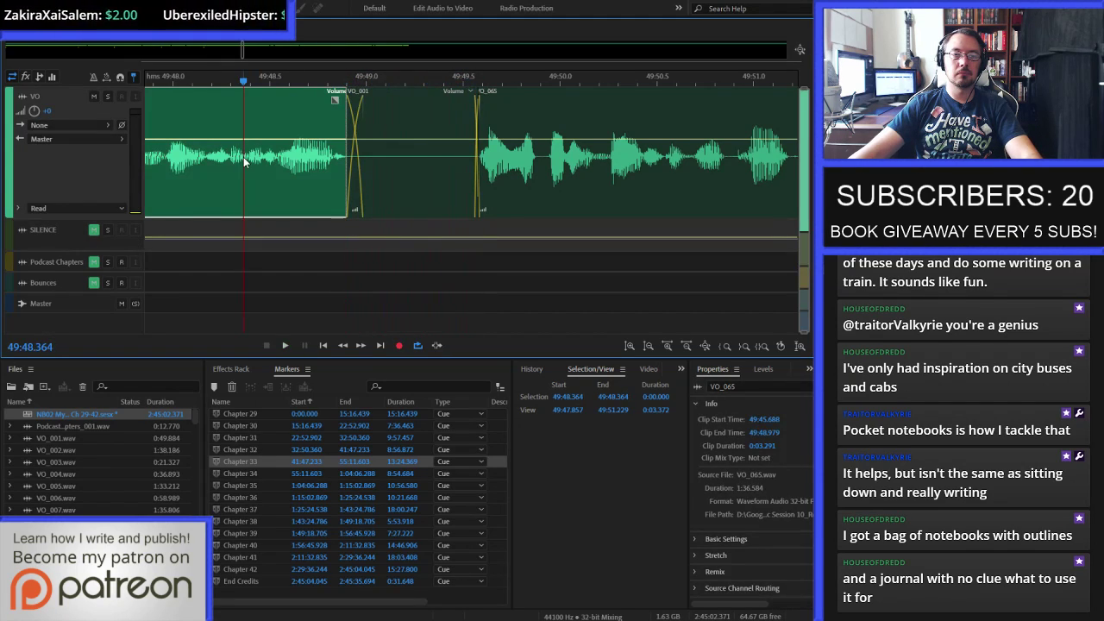
{"action": "key", "text": "space"}
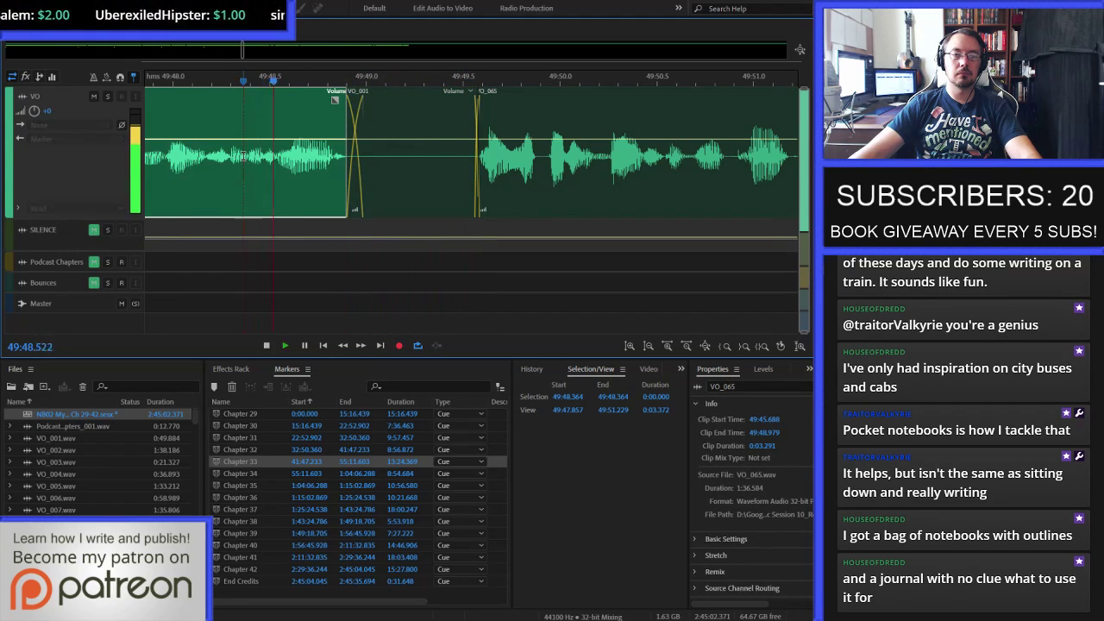
{"action": "scroll", "coordinate": [244, 162], "scroll_direction": "down", "scroll_amount": 3}
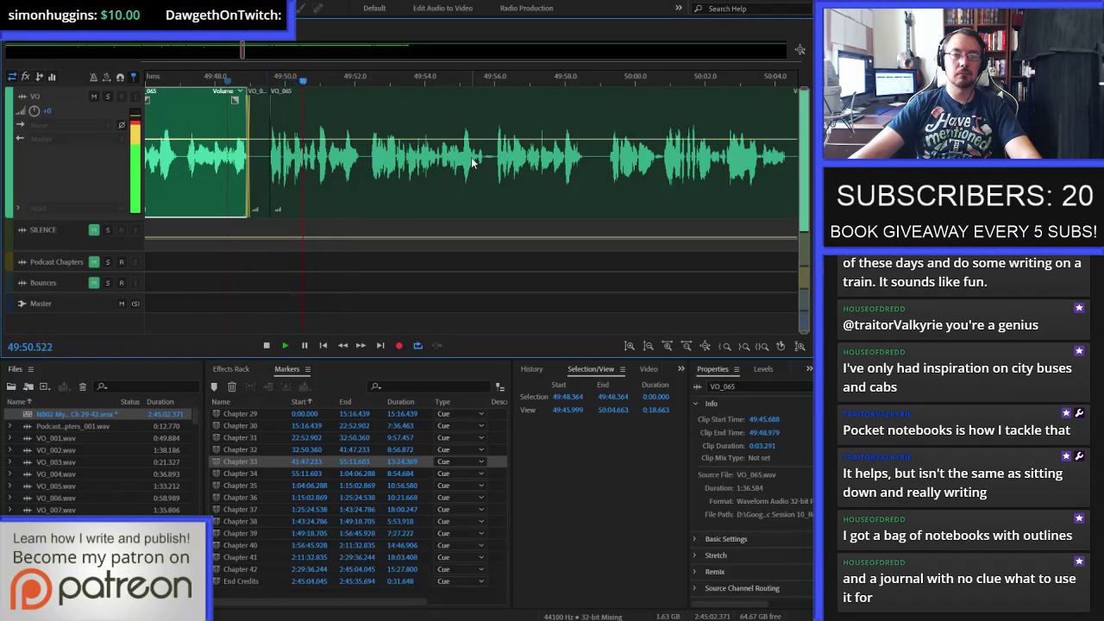
{"action": "scroll", "coordinate": [280, 161], "scroll_direction": "up", "scroll_amount": 3}
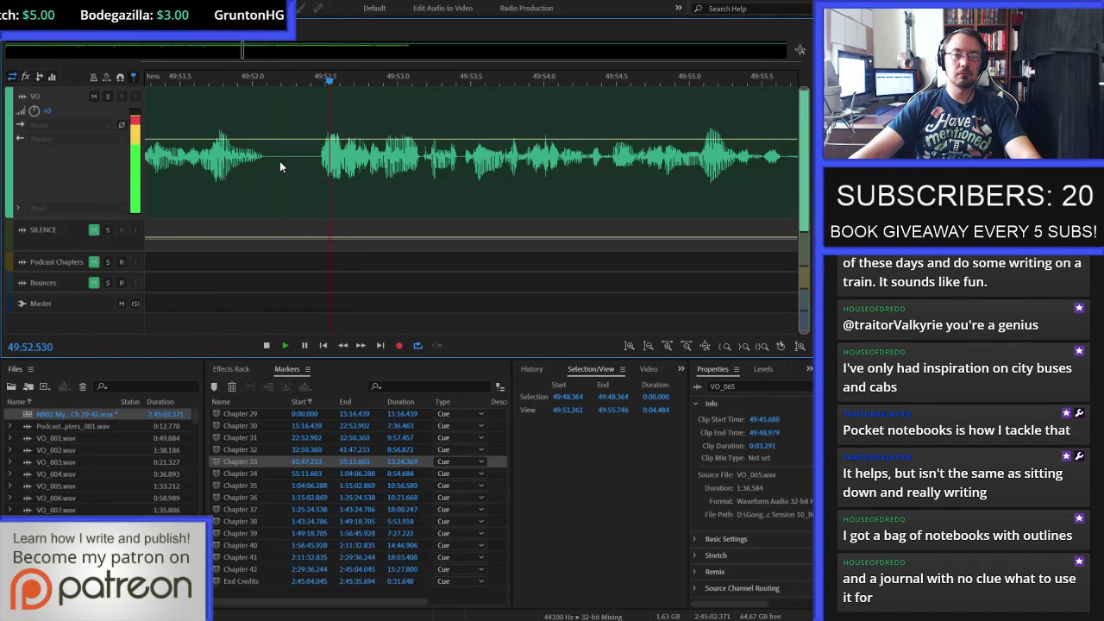
- Replace the noisy VO_065 pause from about 49:52.06 to 49:52.48 with clean silence copied from the SILENCE track
{"action": "key", "text": "space"}
{"action": "scroll", "coordinate": [280, 160], "scroll_direction": "up", "scroll_amount": 2}
{"action": "left_click_drag", "start_coordinate": [267, 155], "coordinate": [350, 158]}
{"action": "key", "text": "Delete"}
{"action": "left_click_drag", "start_coordinate": [248, 157], "coordinate": [354, 169]}
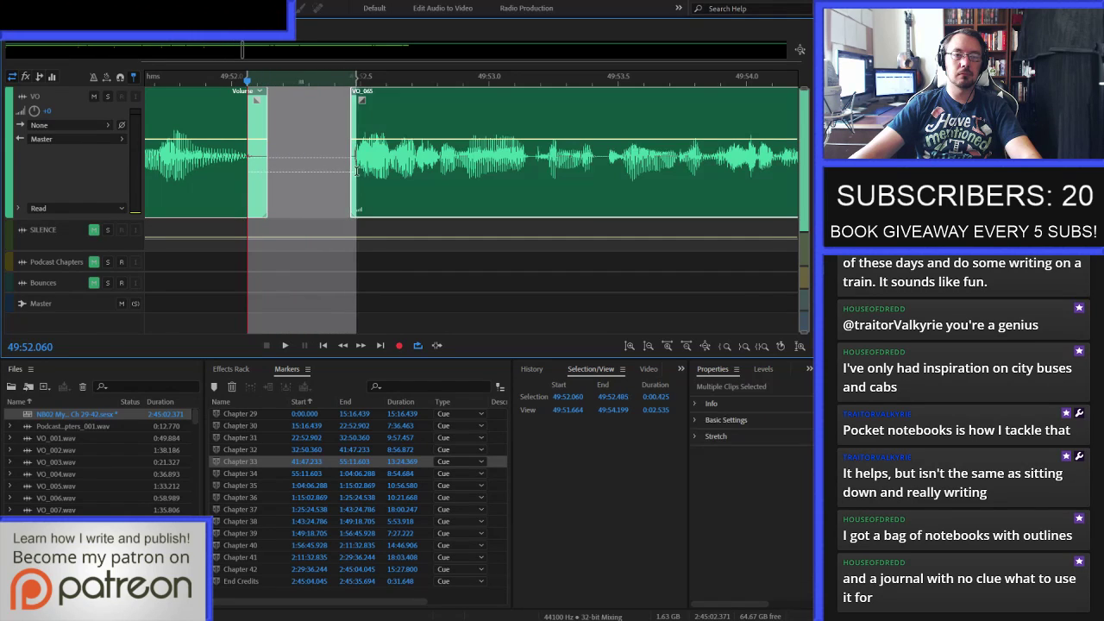
{"action": "left_click", "coordinate": [313, 227]}
{"action": "key", "text": "ctrl+c"}
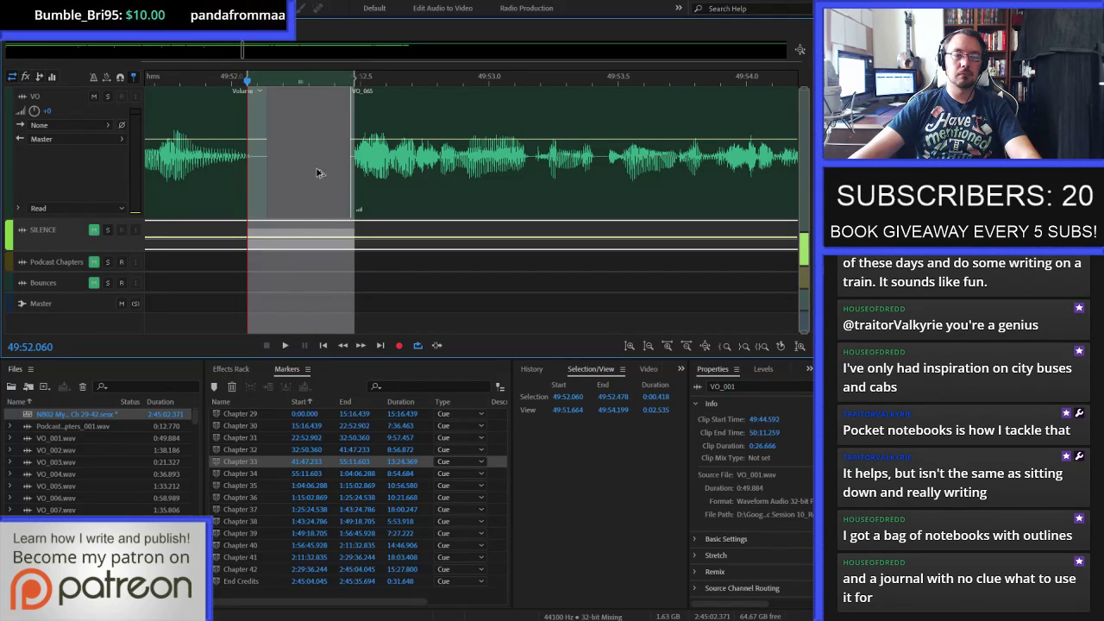
{"action": "left_click", "coordinate": [319, 174]}
{"action": "key", "text": "ctrl+v"}
- Play back the patched pause from about 49:50.7 and proof-listen to the VO_065 narration up to about 49:58.9
{"action": "scroll", "coordinate": [319, 173], "scroll_direction": "down", "scroll_amount": 3}
{"action": "left_click", "coordinate": [215, 157]}
{"action": "key", "text": "space"}
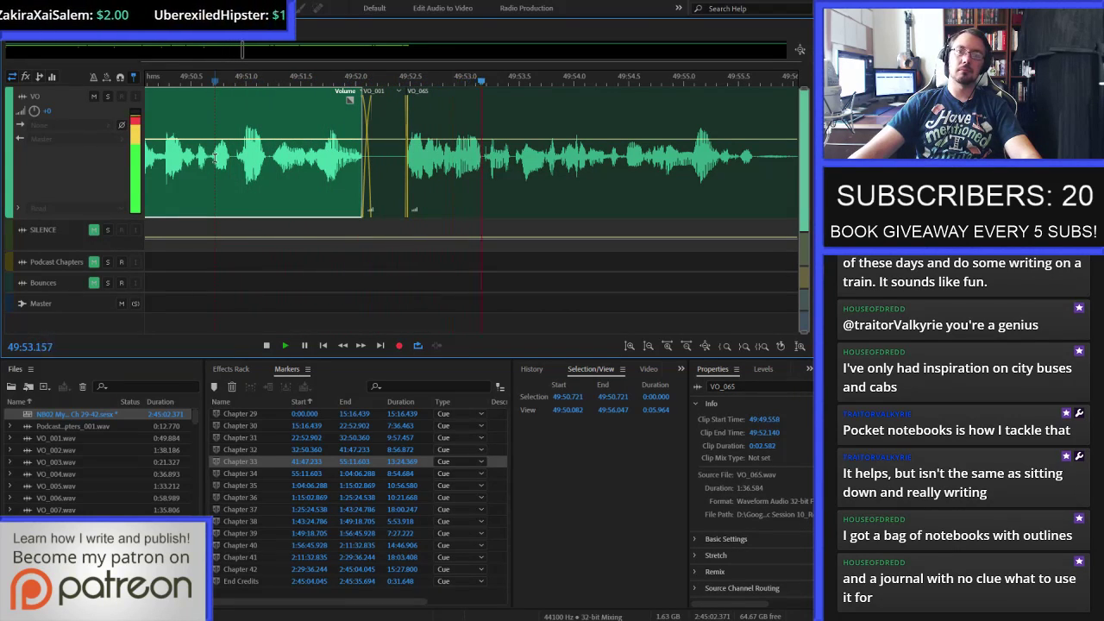
{"action": "scroll", "coordinate": [215, 158], "scroll_direction": "down", "scroll_amount": 2}
{"action": "scroll", "coordinate": [544, 161], "scroll_direction": "up", "scroll_amount": 2}
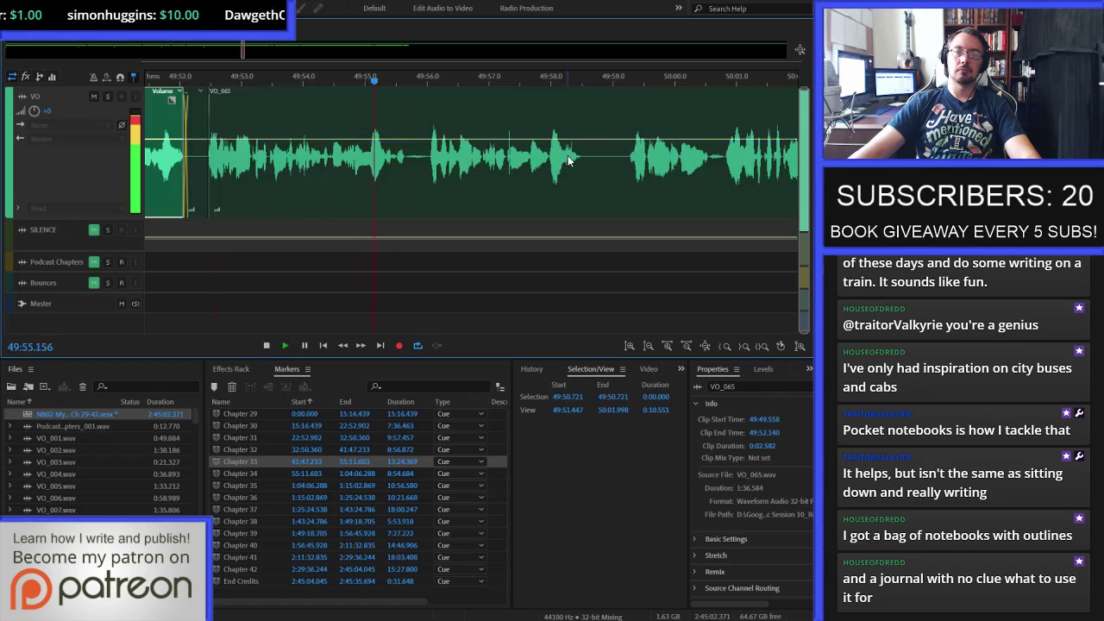
{"action": "scroll", "coordinate": [353, 171], "scroll_direction": "down", "scroll_amount": 1}
{"action": "scroll", "coordinate": [610, 160], "scroll_direction": "up", "scroll_amount": 1}
{"action": "scroll", "coordinate": [599, 158], "scroll_direction": "up", "scroll_amount": 1}
- Open VO_065.wav in the waveform view, auto-heal the click from about 49:57.309 to 49:57.320, and return to the multitrack session
{"action": "key", "text": "space"}
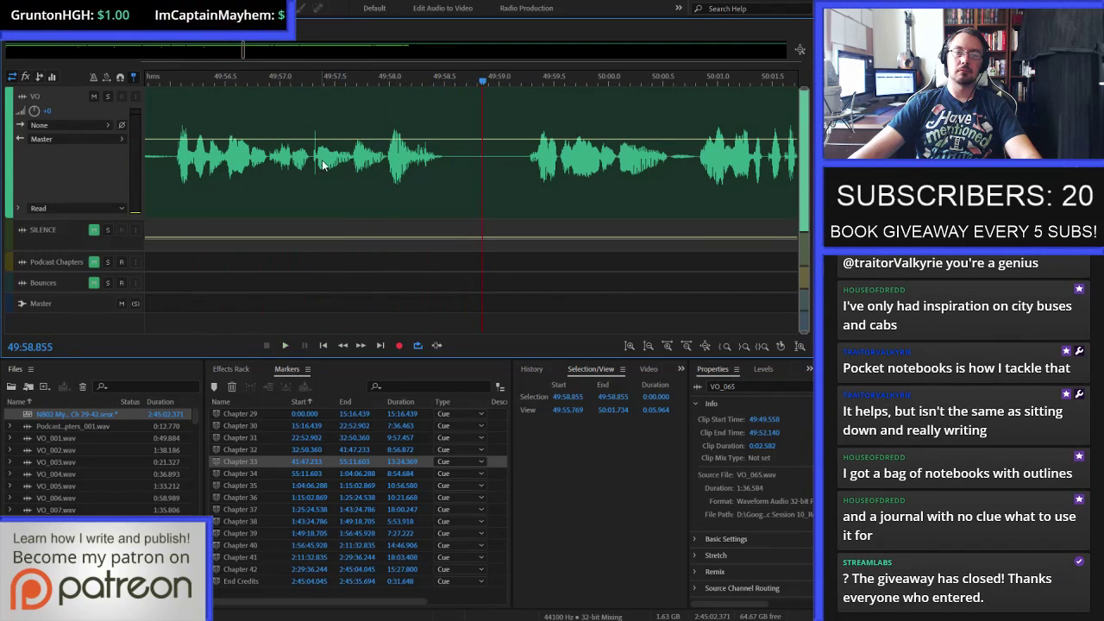
{"action": "scroll", "coordinate": [347, 170], "scroll_direction": "up", "scroll_amount": 8}
{"action": "double_click", "coordinate": [337, 160]}
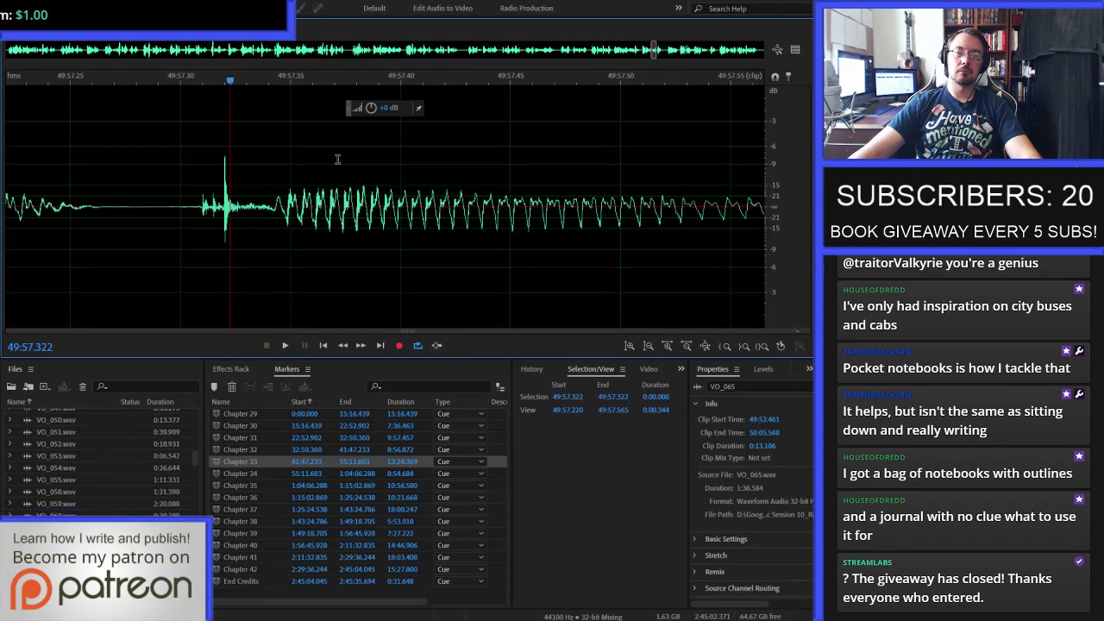
{"action": "scroll", "coordinate": [216, 228], "scroll_direction": "up", "scroll_amount": 2}
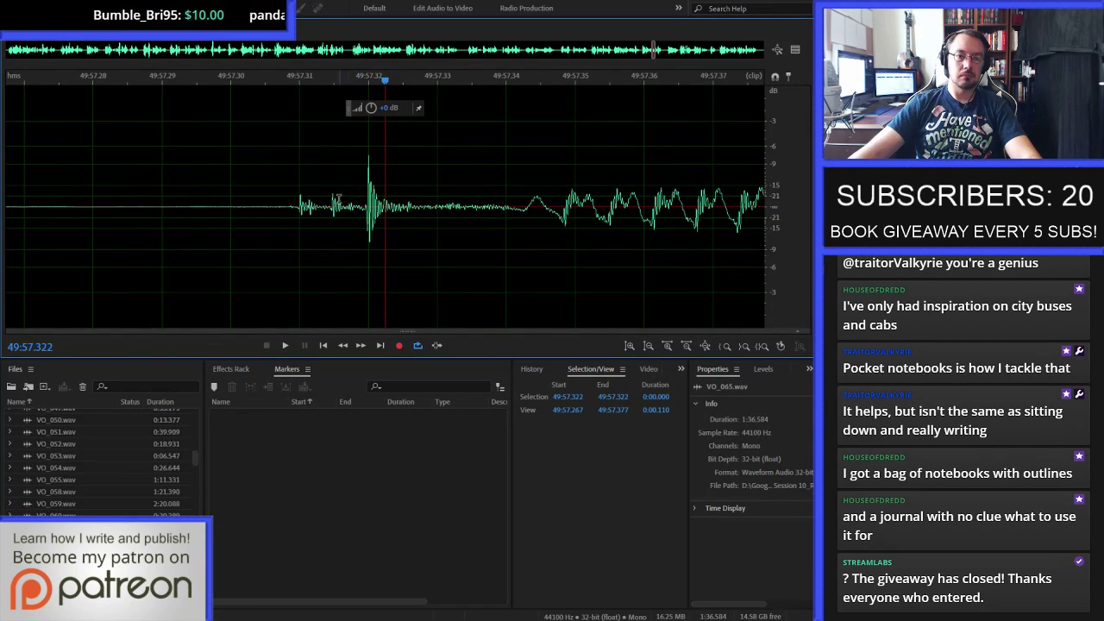
{"action": "left_click_drag", "start_coordinate": [298, 203], "coordinate": [372, 207]}
{"action": "key", "text": "ctrl+u"}
{"action": "scroll", "coordinate": [120, 431], "scroll_direction": "up", "scroll_amount": 10}
{"action": "left_click", "coordinate": [27, 415]}
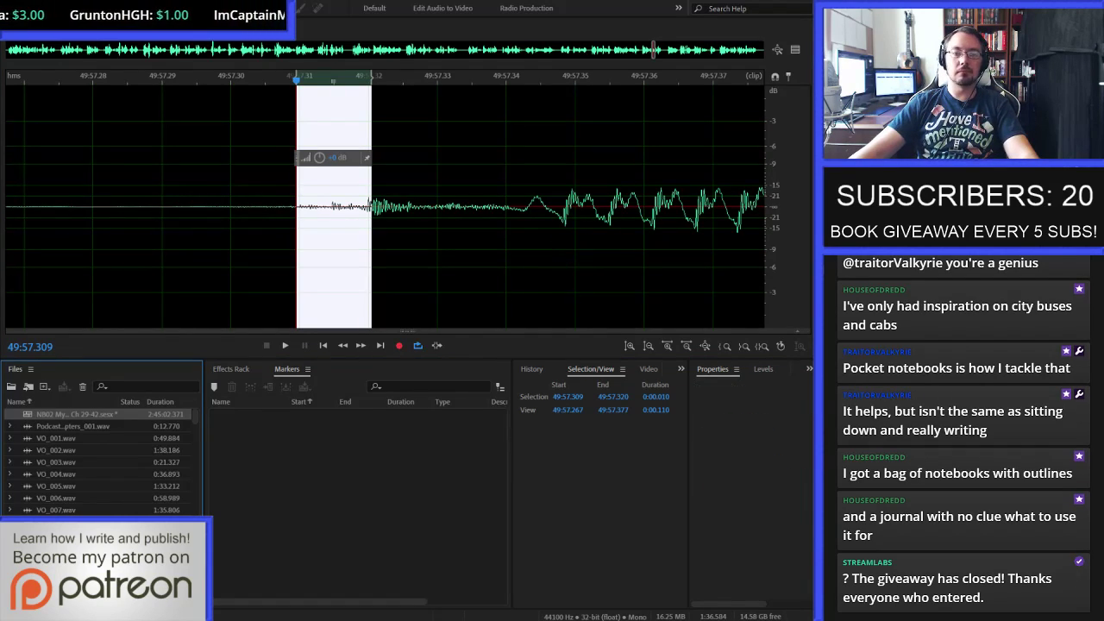
{"action": "key", "text": "0"}
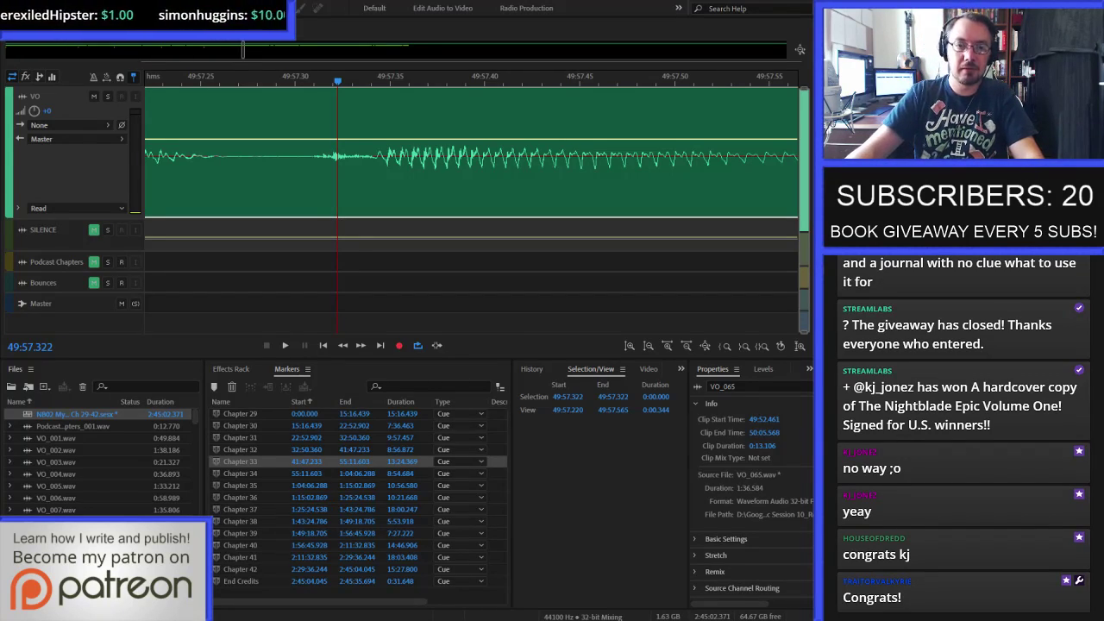
- Play back the healed click from about 49:57.28, replay from about 49:55.4, and listen on to about 49:59.6
{"action": "left_click", "coordinate": [261, 162]}
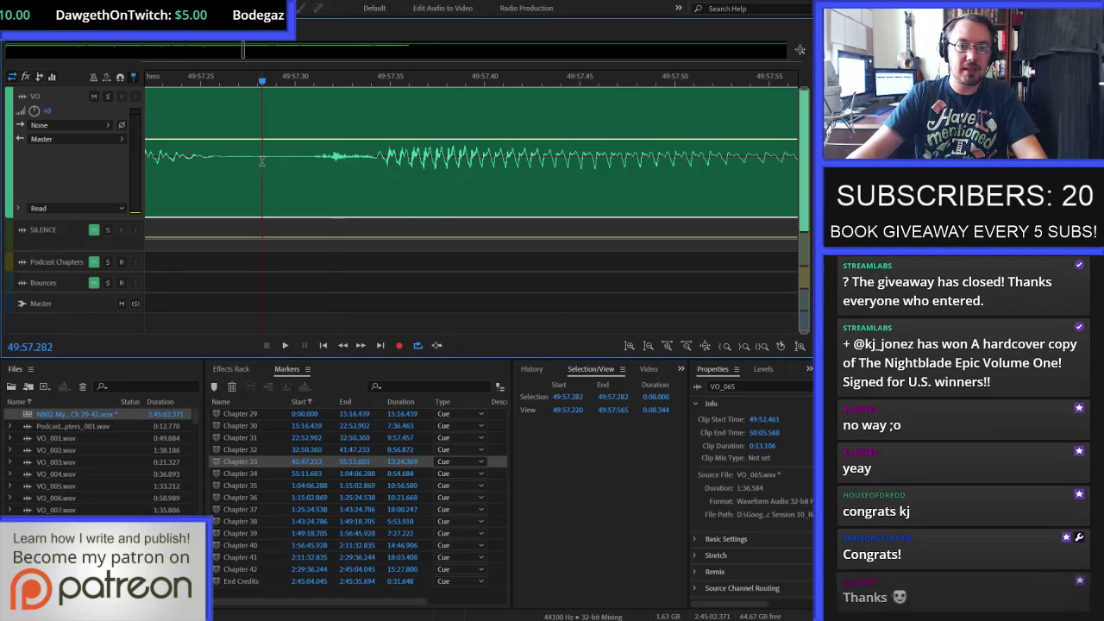
{"action": "key", "text": "space"}
{"action": "scroll", "coordinate": [257, 163], "scroll_direction": "down", "scroll_amount": 10}
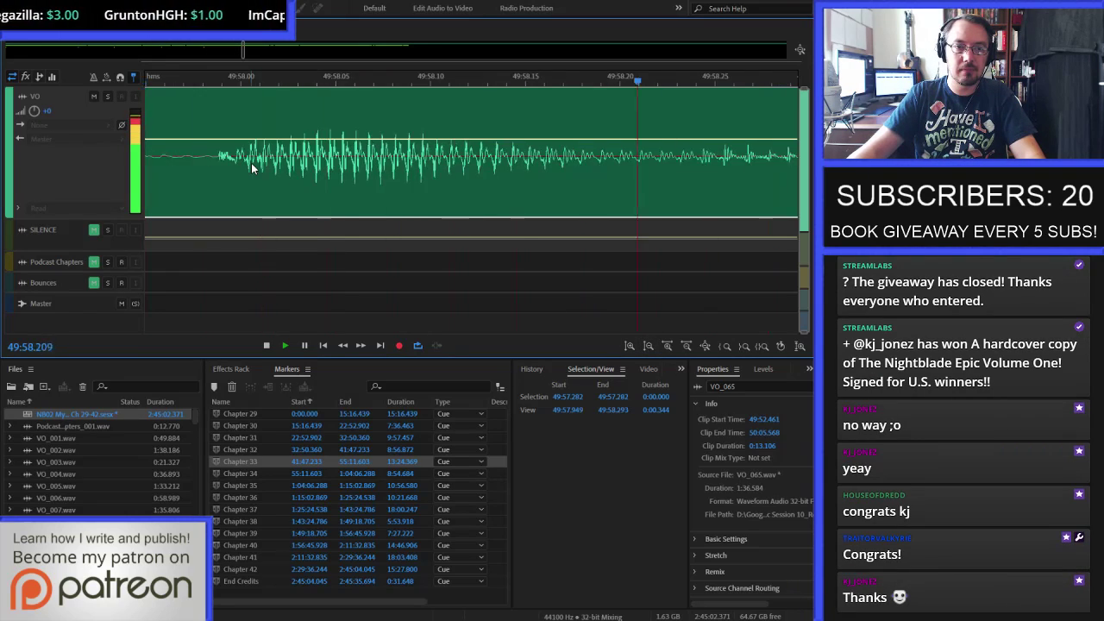
{"action": "left_click", "coordinate": [187, 166]}
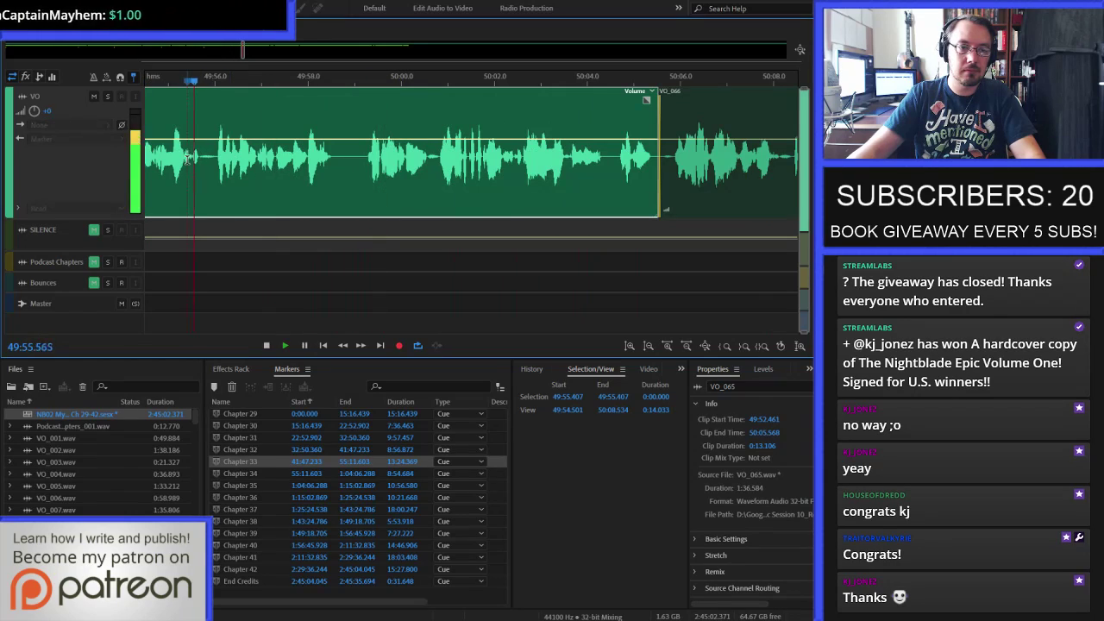
{"action": "scroll", "coordinate": [187, 166], "scroll_direction": "up", "scroll_amount": 3}
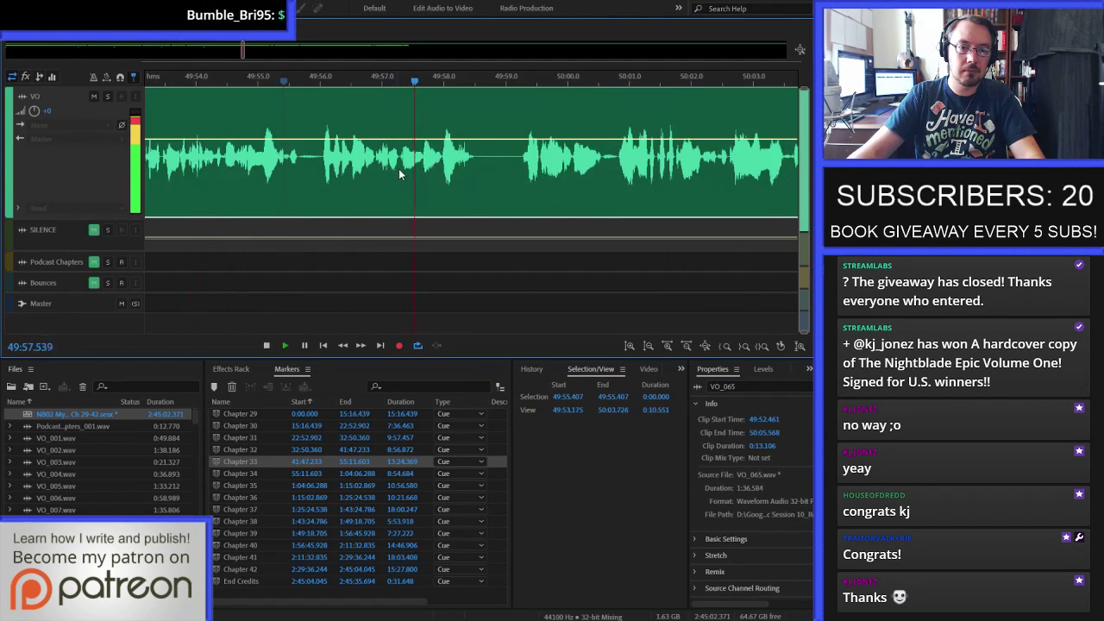
{"action": "scroll", "coordinate": [362, 164], "scroll_direction": "up", "scroll_amount": 3}
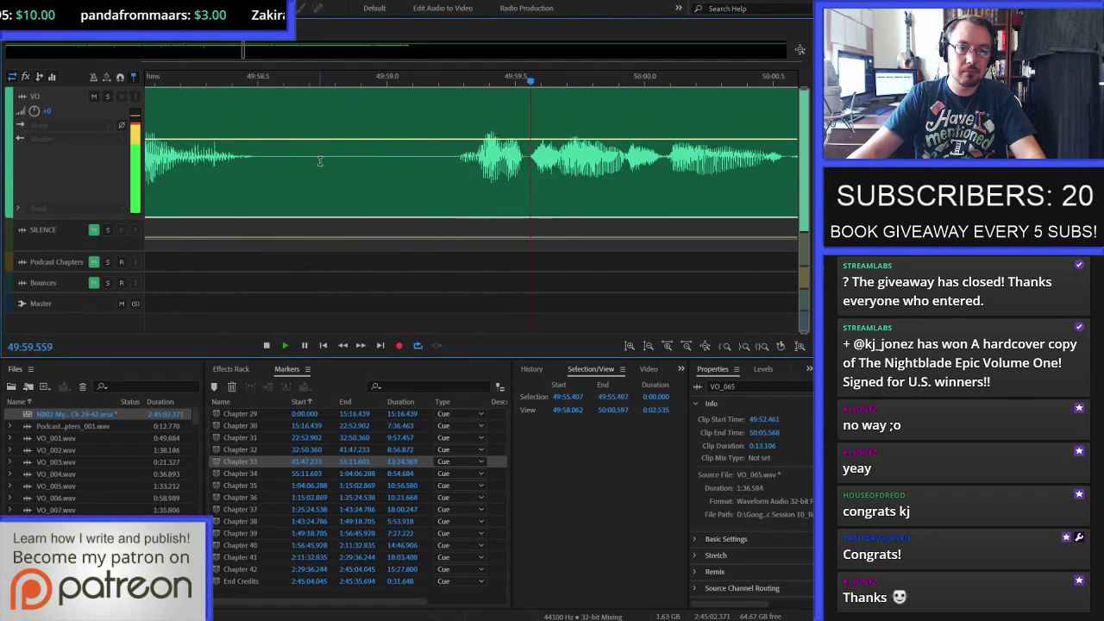
- Delete the noisy VO_065 pause from about 49:58.59 to 49:59.26 and select 49:58.48 to 49:59.28 for clean silence
{"action": "left_click_drag", "start_coordinate": [280, 169], "coordinate": [453, 174]}
{"action": "key", "text": "Delete"}
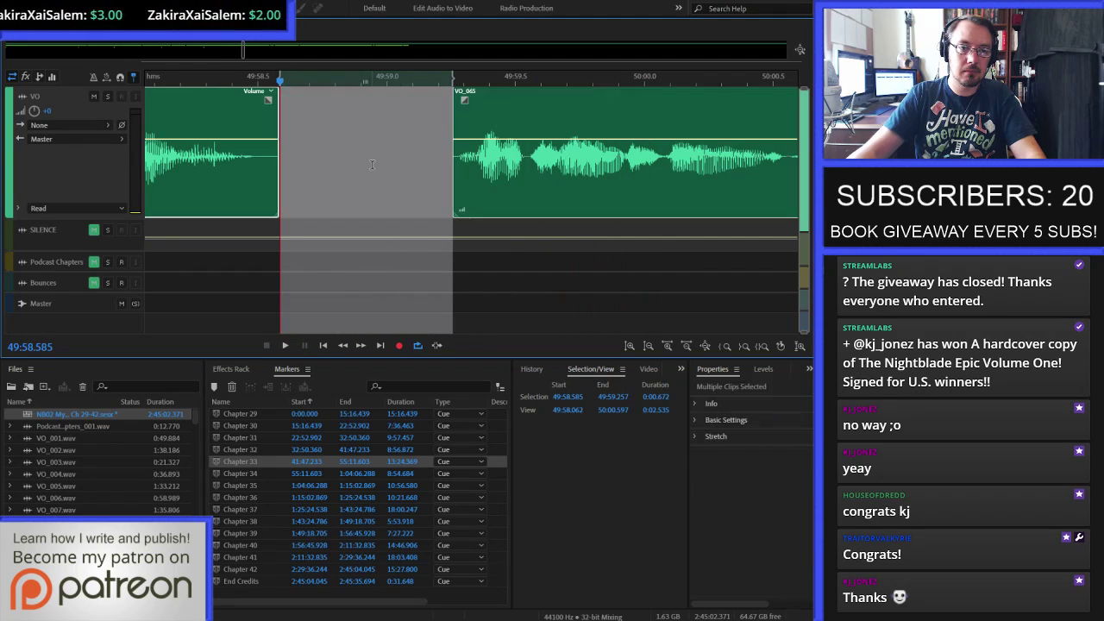
{"action": "left_click_drag", "start_coordinate": [253, 159], "coordinate": [458, 175]}
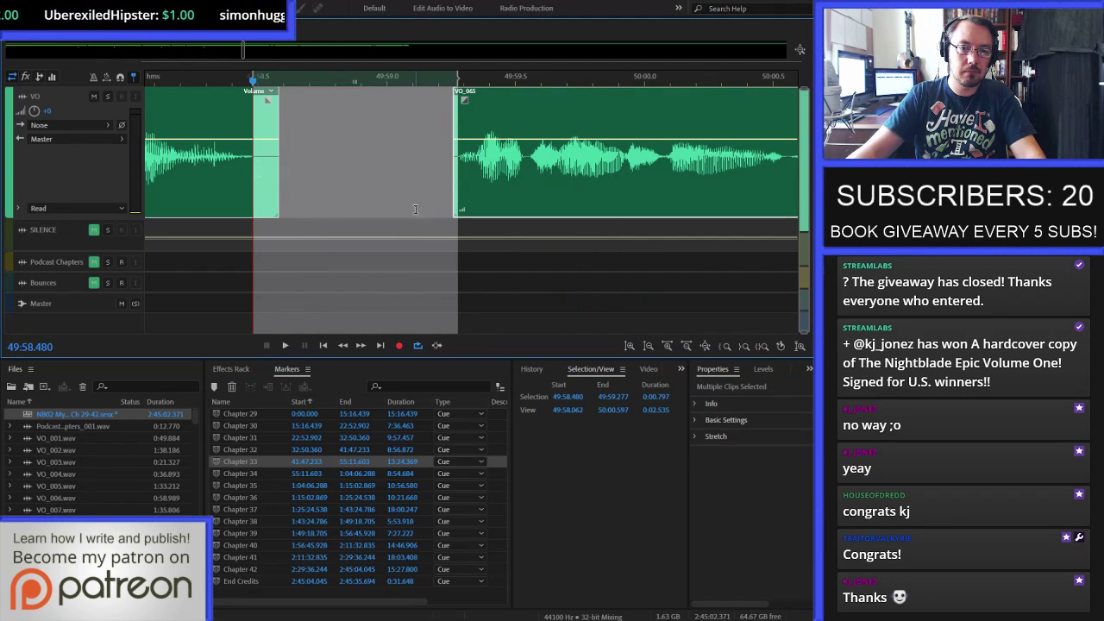